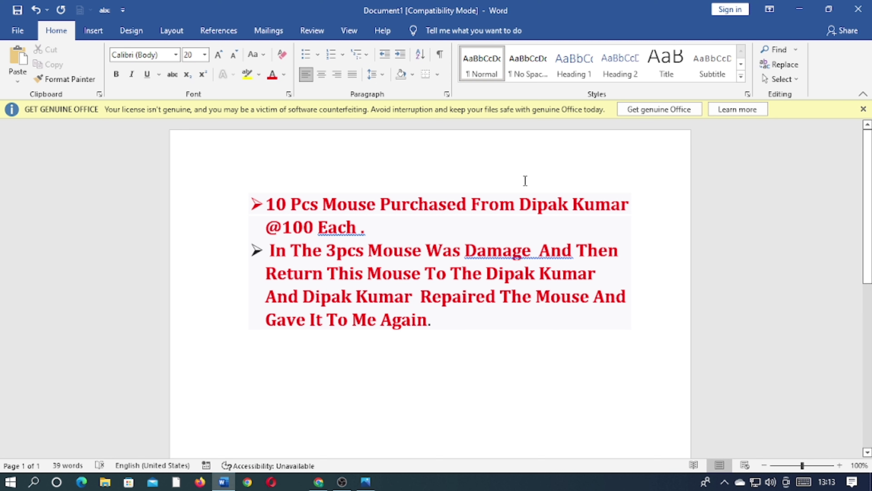
Minimize the Word document and switch to TallyPrime
left_click(801, 9)
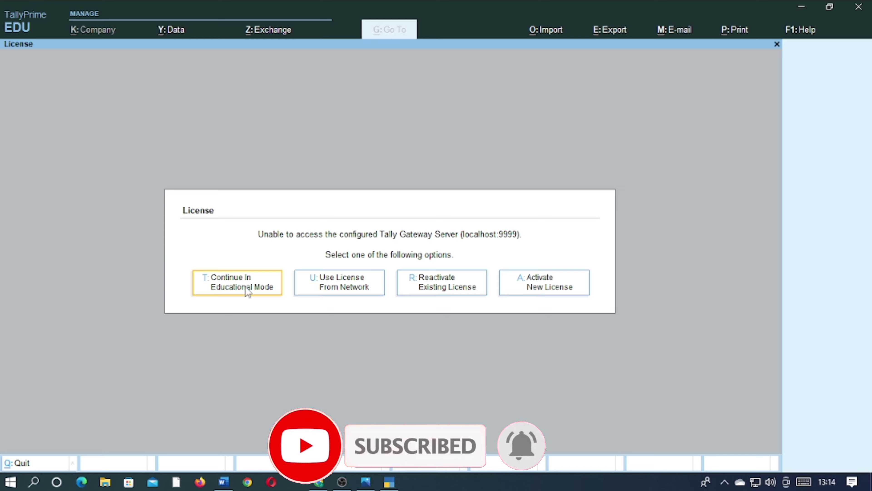
left_click(245, 286)
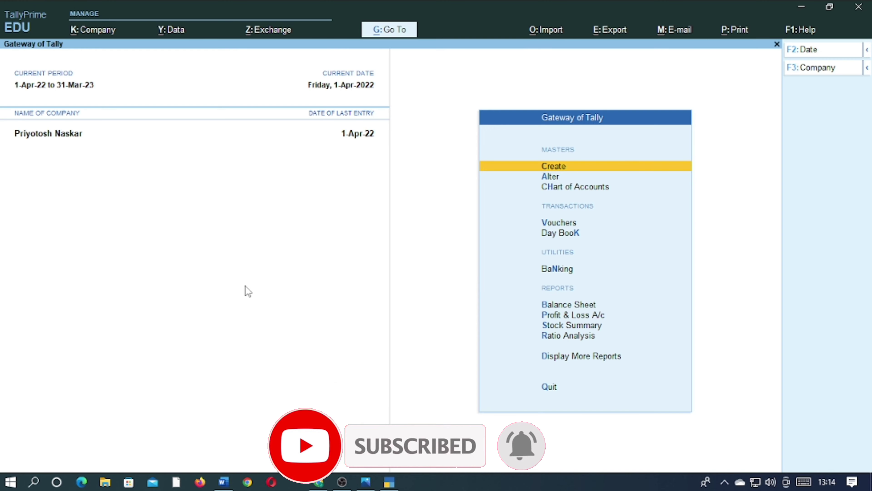
Create a company named Abcd Ltd with West Bengal as the state, and accept its default company features
left_click(92, 31)
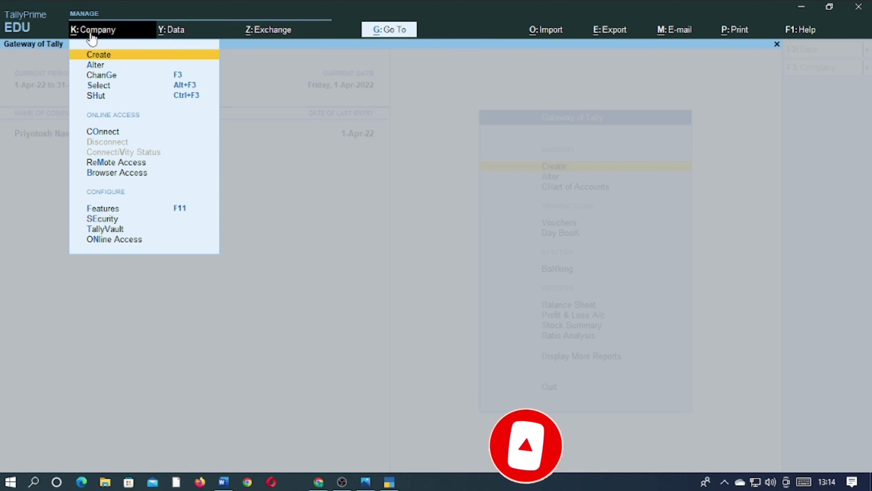
left_click(103, 54)
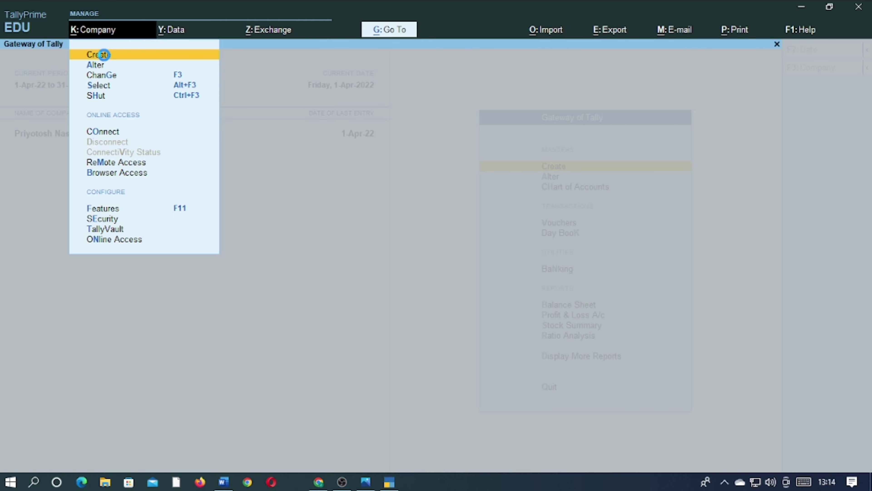
type("A")
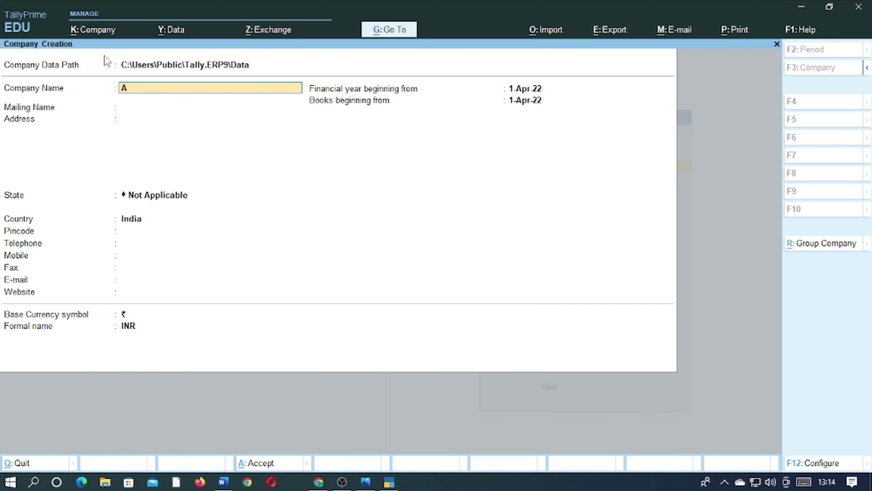
type("bcd Ltd")
key("Return")
key("Return")
key("Return")
type("Wes")
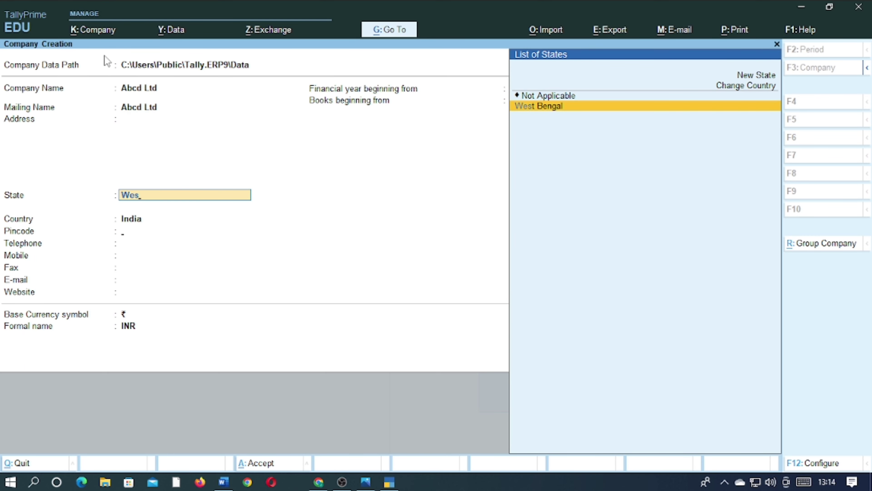
key("Return")
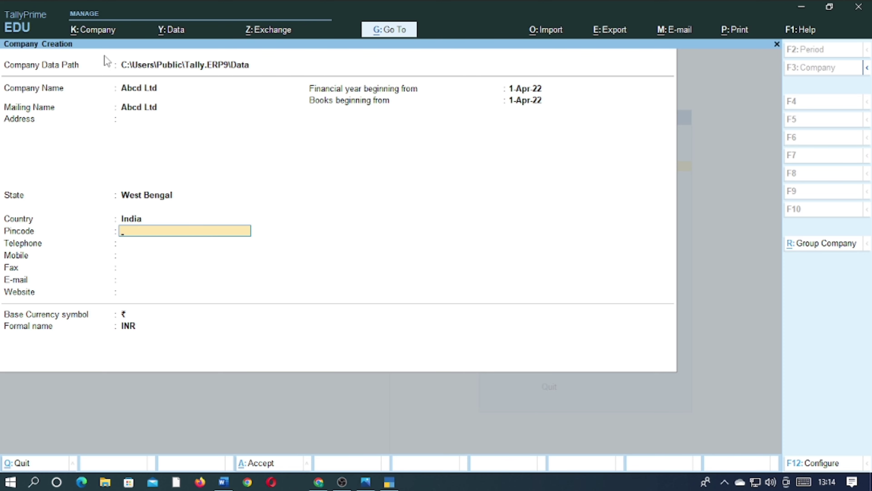
key("ctrl")
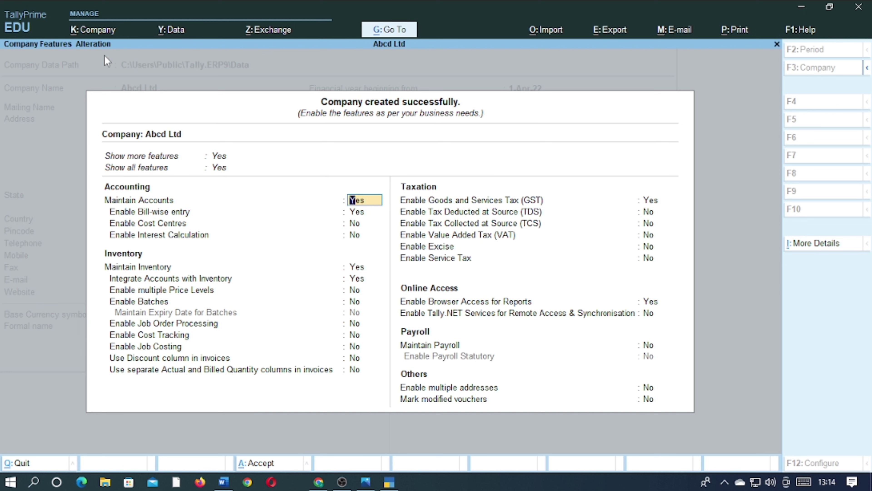
key("ctrl")
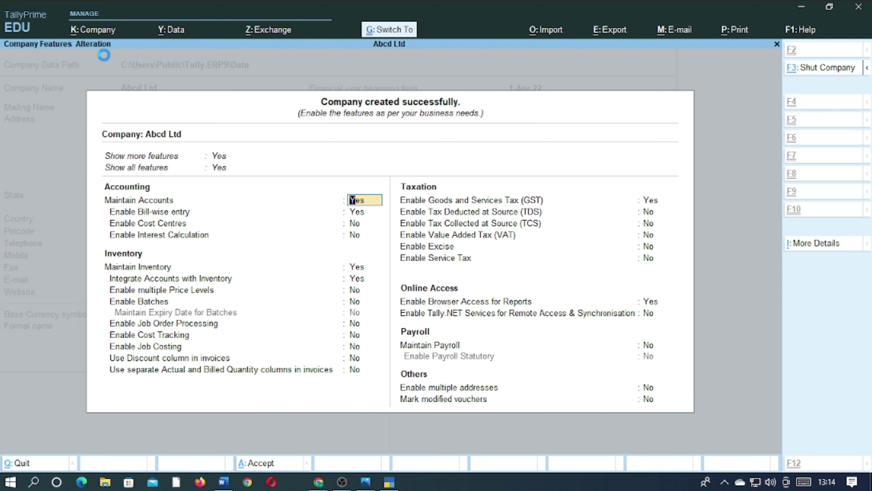
key("ctrl+a")
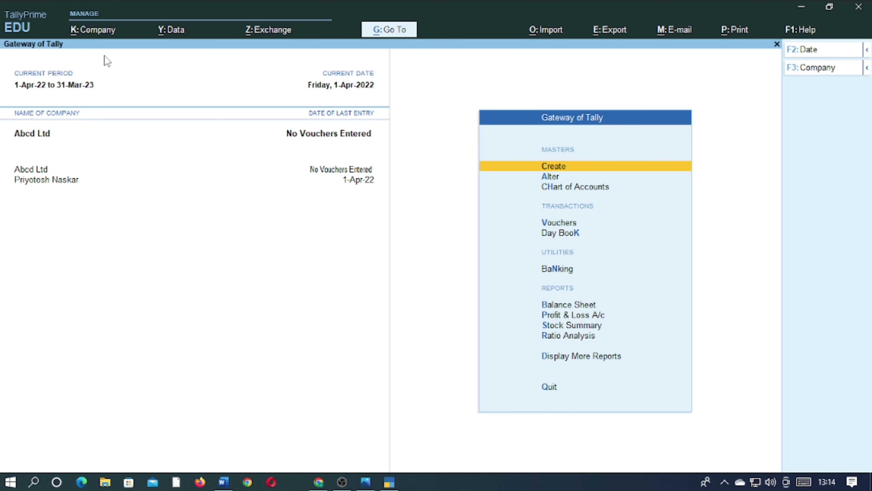
key("Return")
key("Return")
key("Escape")
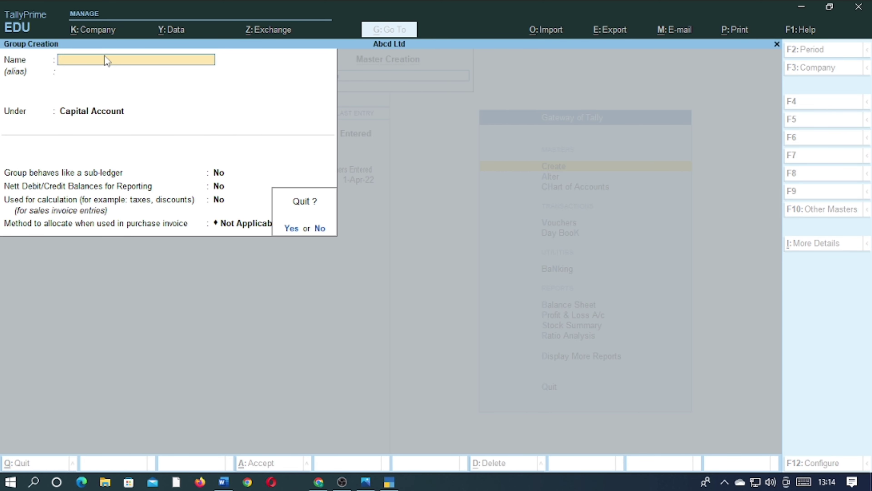
key("Return")
key("Escape")
key("Down")
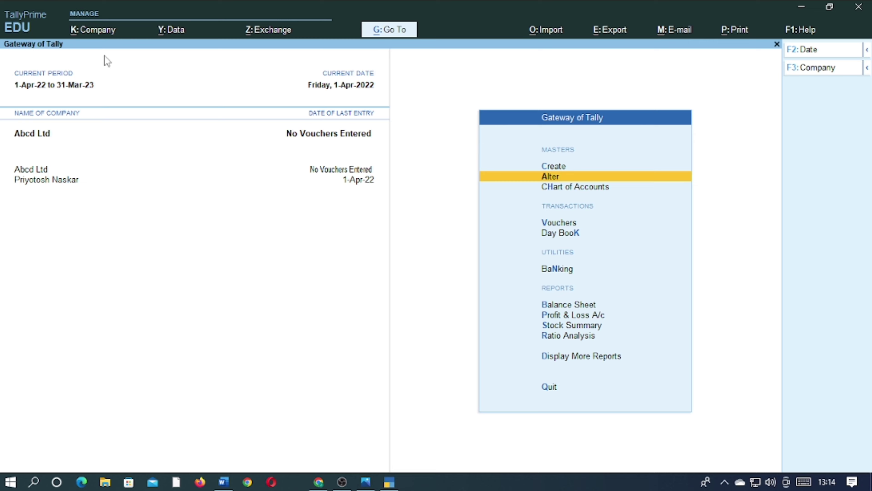
key("Up")
Create a ledger with the supplier's full name under Sundry Creditors, accepting the default bill-by-bill setting
key("Return")
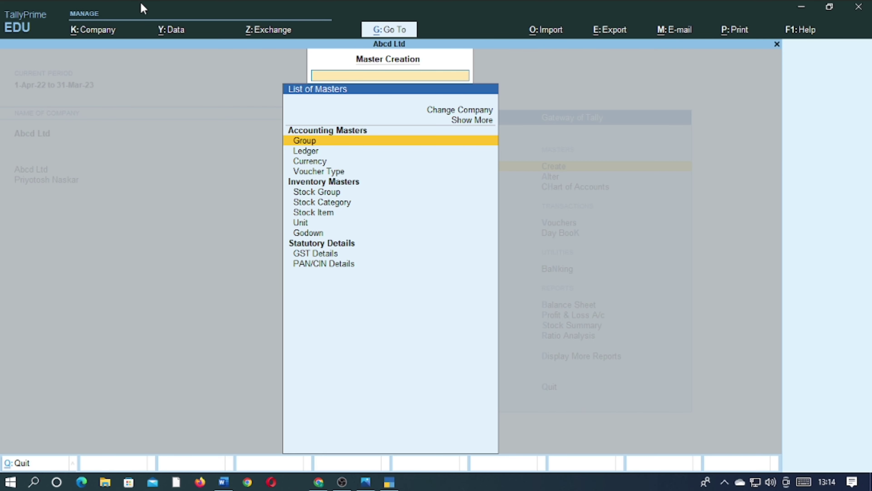
key("Down")
key("Return")
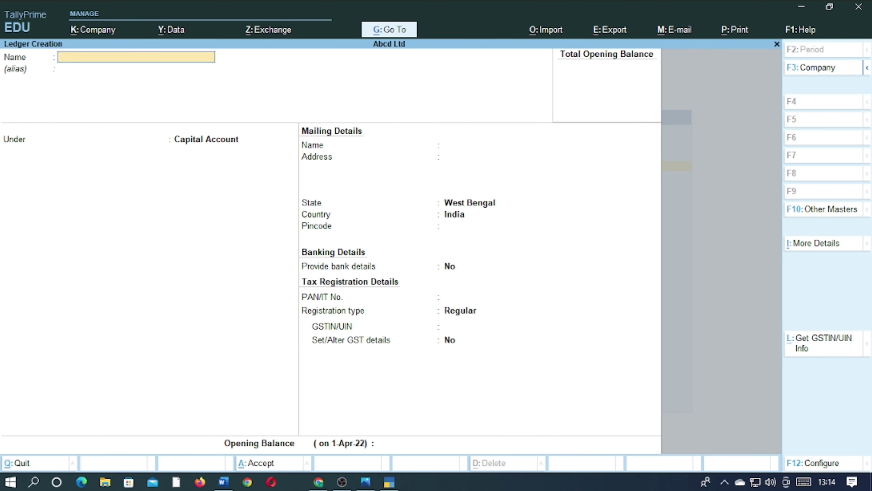
type("Dipak Kumar")
key("Return")
key("Return")
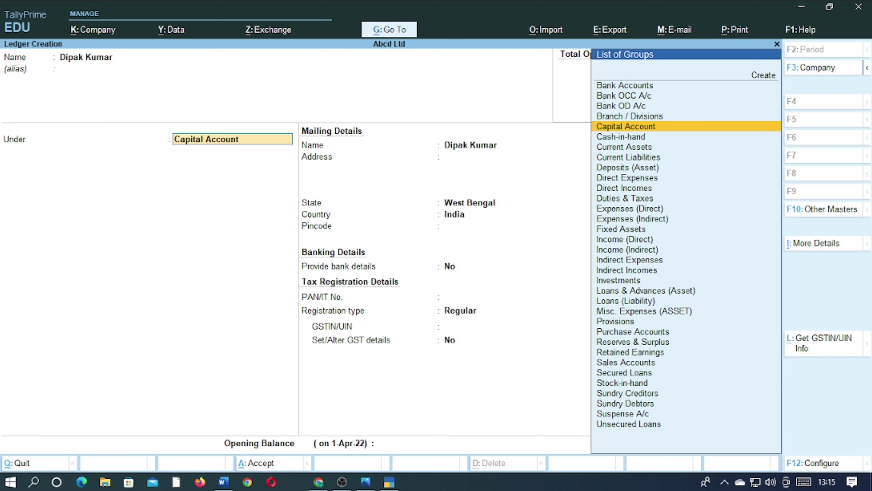
type("sun")
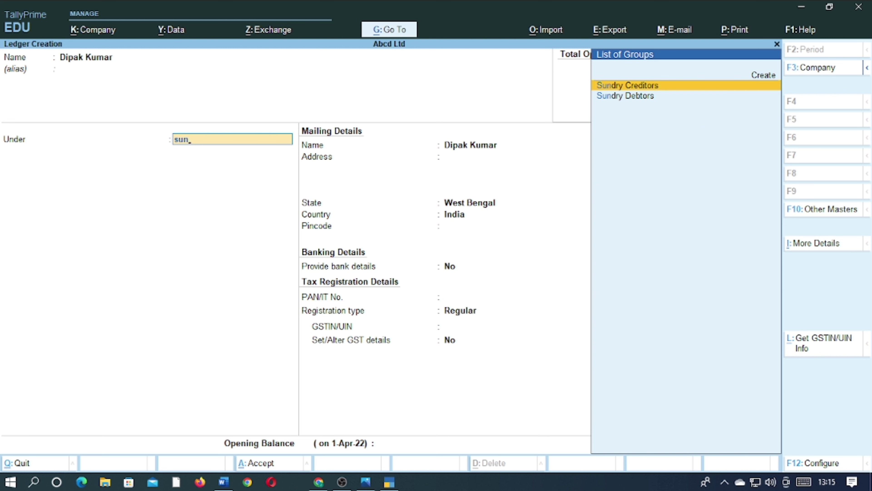
key("Return")
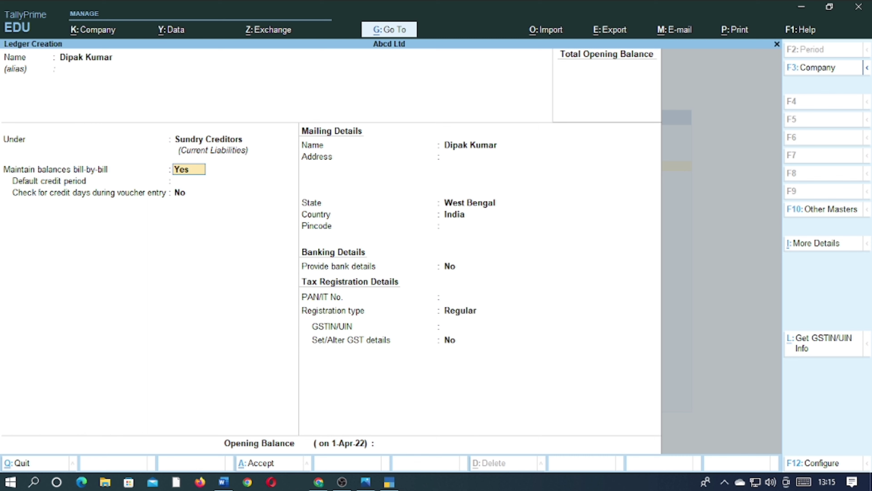
key("ctrl")
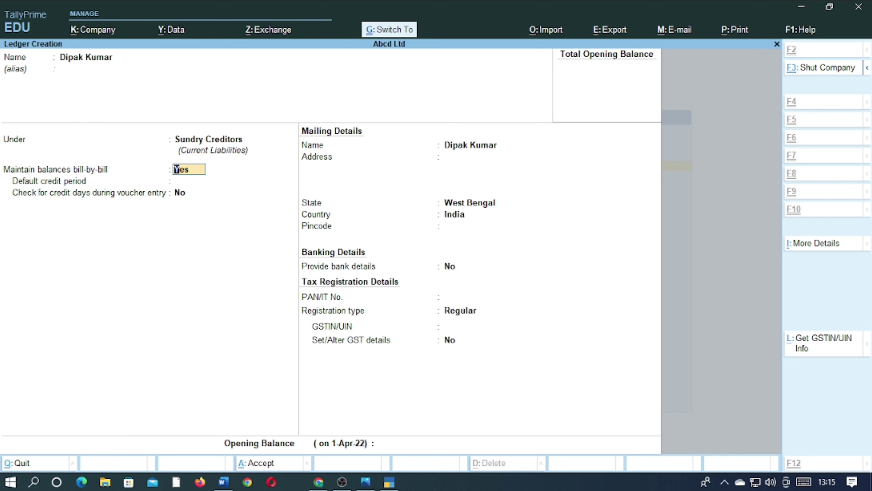
key("ctrl+a")
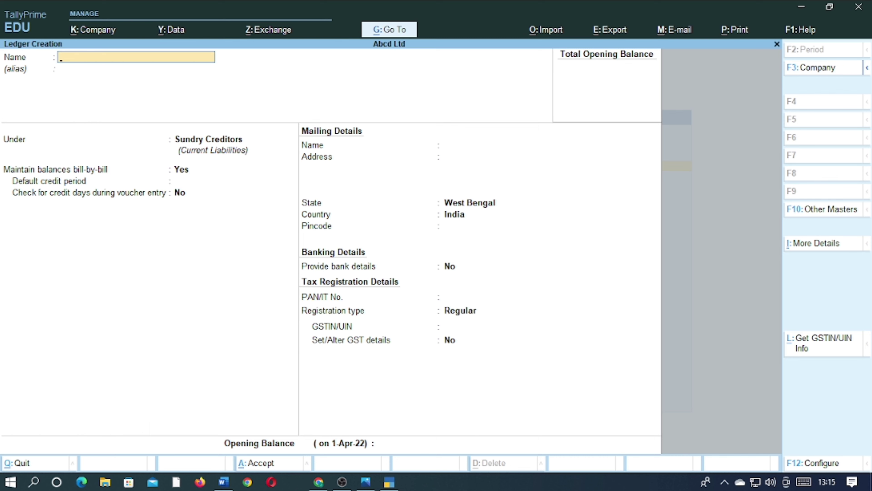
Create a ledger named Purchases A/c under Purchase Accounts and leave ledger creation
type("Purchases A/c")
key("Return")
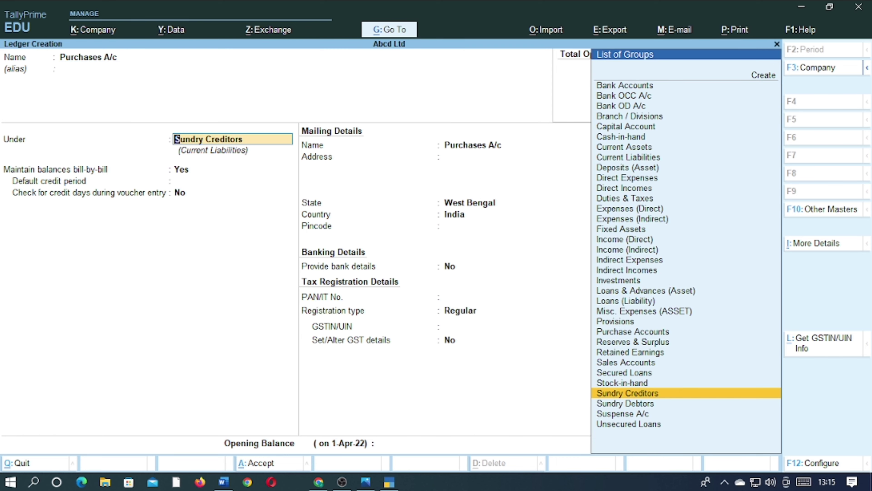
type("Pur")
key("Return")
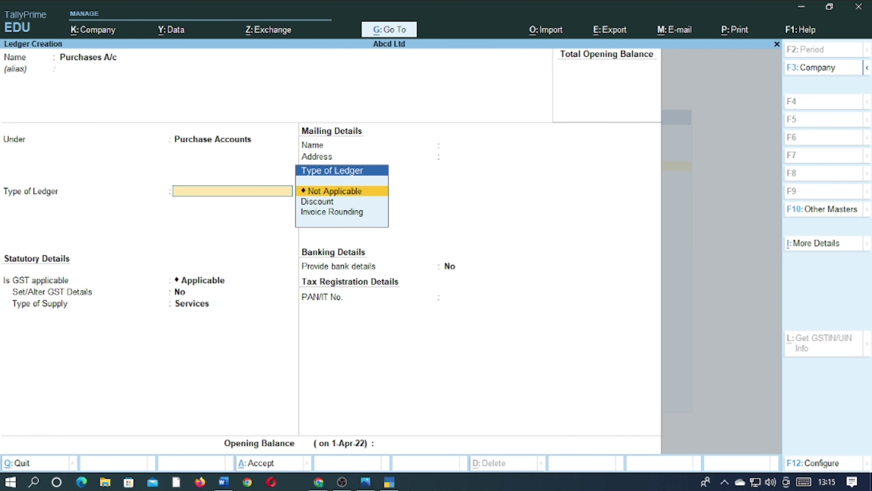
key("ctrl")
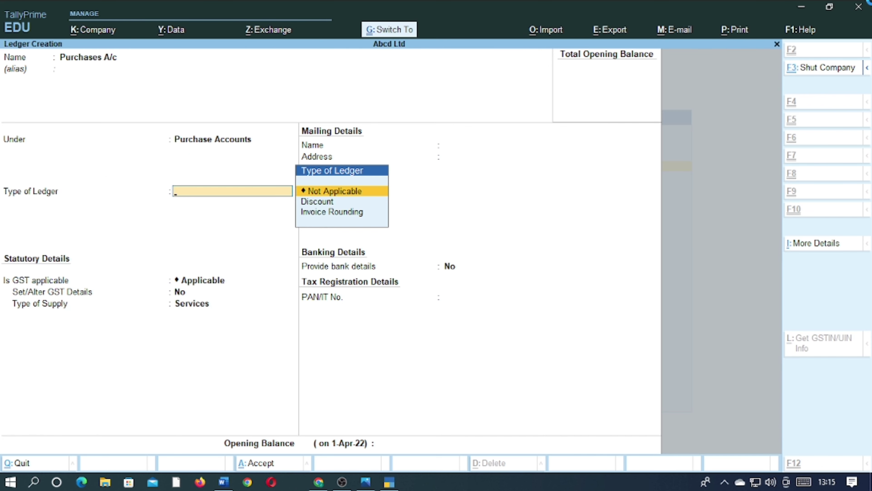
key("ctrl+a")
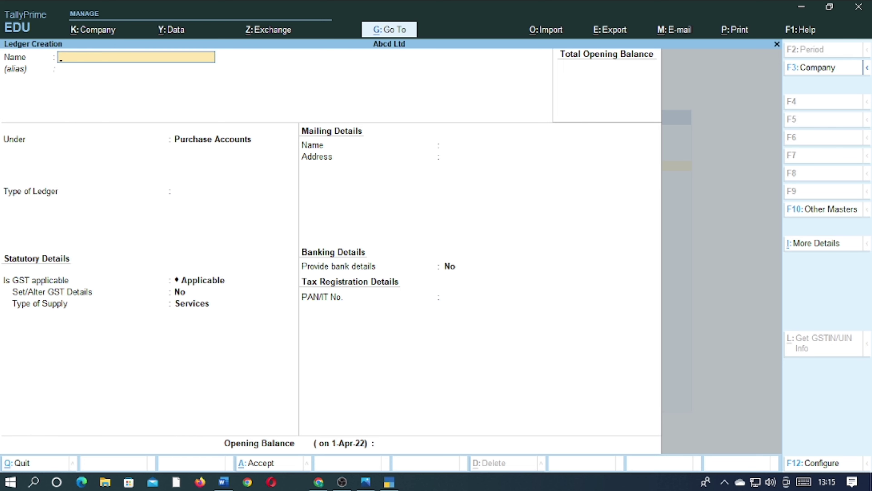
key("Escape")
key("y")
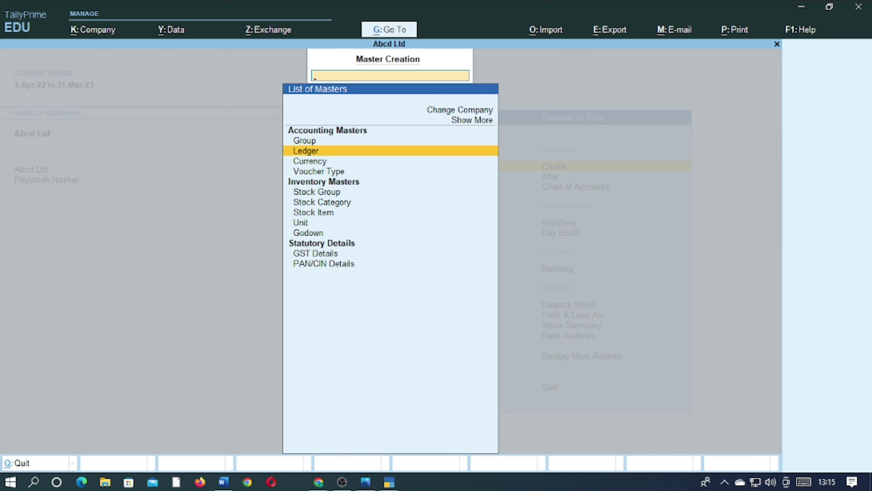
Create a simple unit of measure with the symbol pcs and leave unit creation
key("Down")
key("Down")
key("Down")
key("Down")
key("Down")
key("Down")
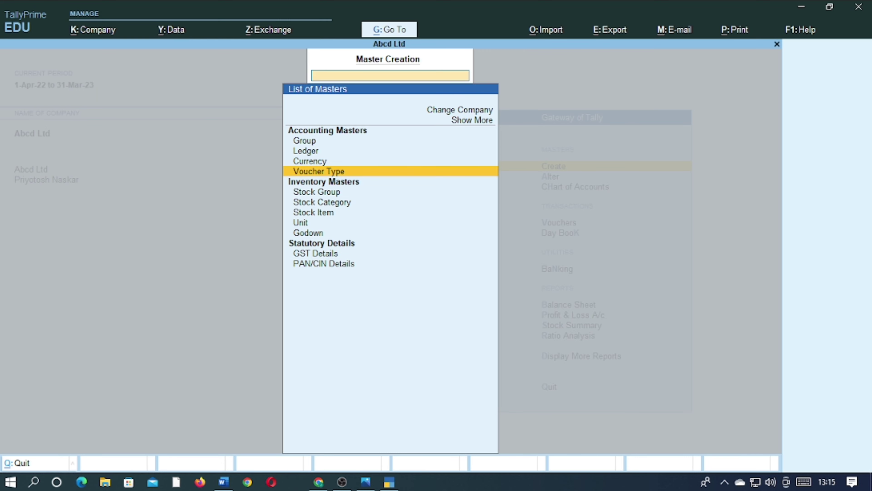
key("Return")
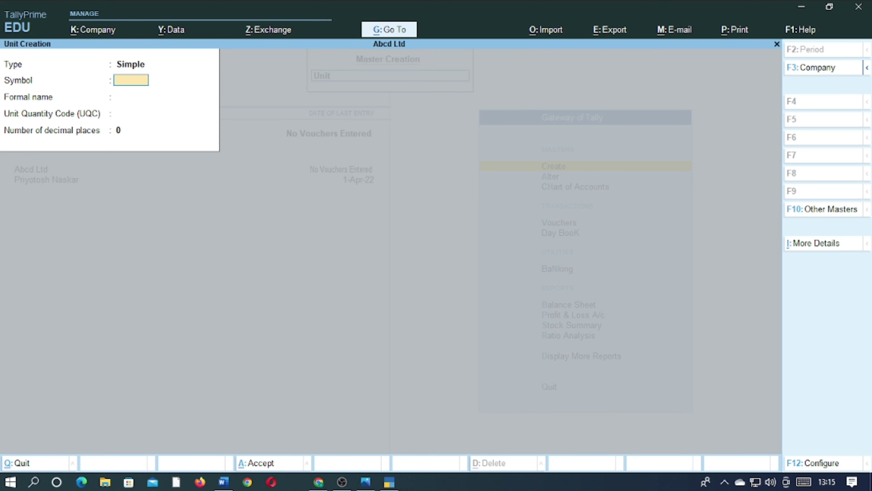
type("pcs")
key("ctrl")
key("ctrl")
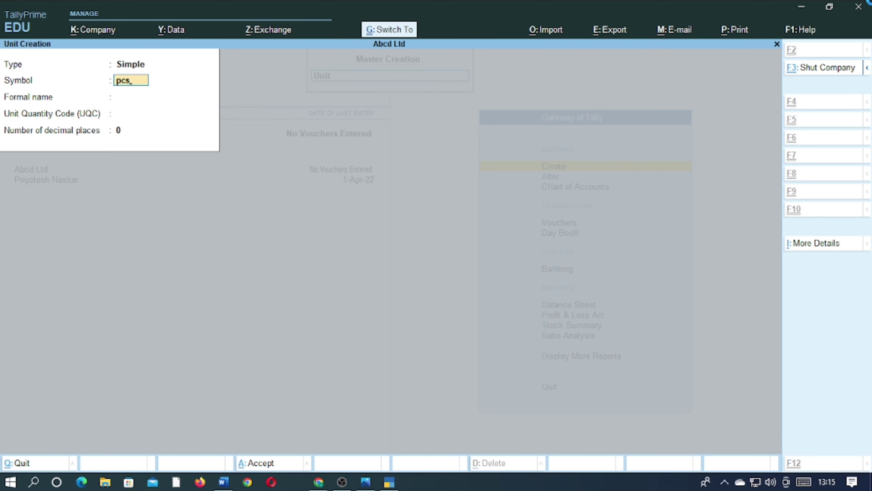
key("ctrl+BackSpace")
key("Escape")
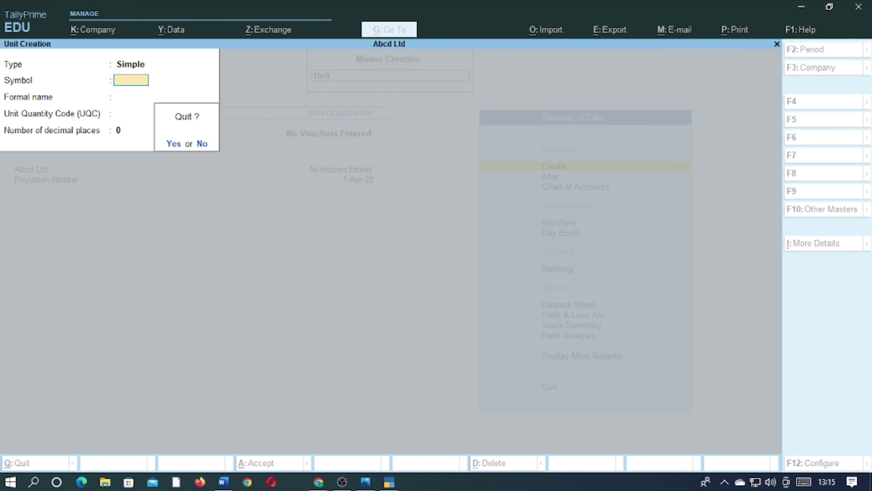
key("y")
Create a stock item named Mouse under Primary with the unit pcs, and return to the Gateway of Tally
key("Up")
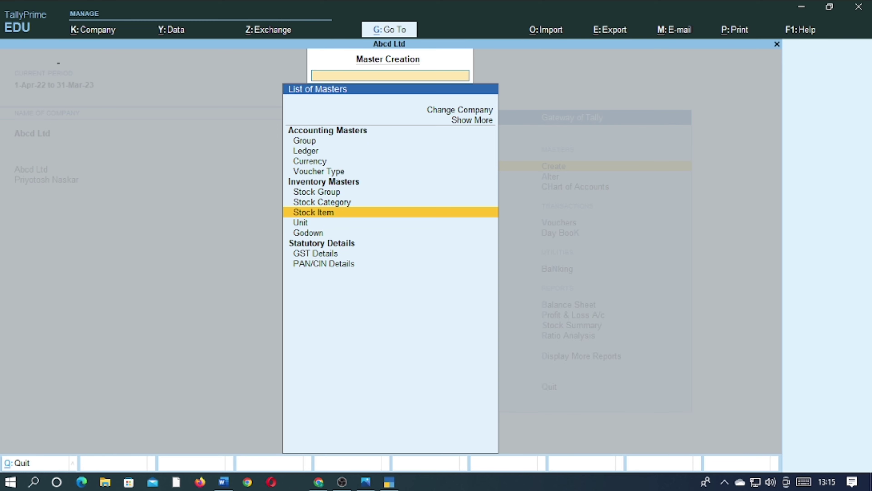
key("Return")
type("Mouse")
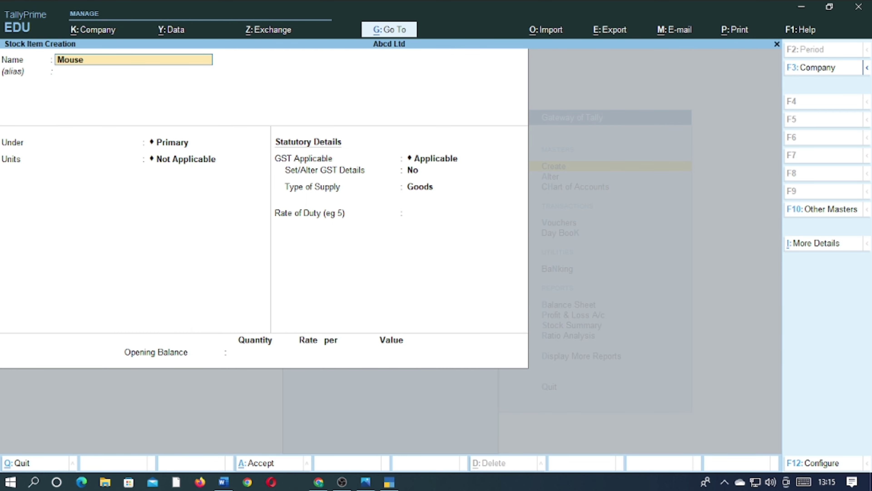
key("Return")
key("Return")
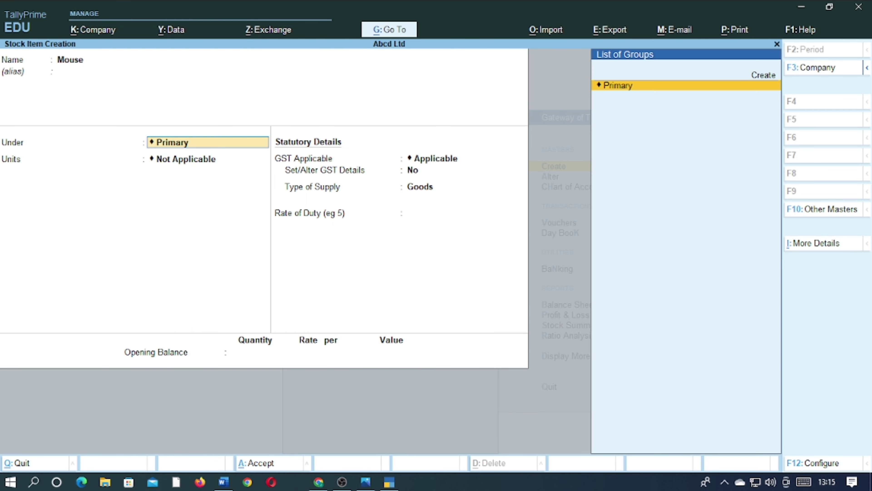
key("Return")
key("Down")
key("Return")
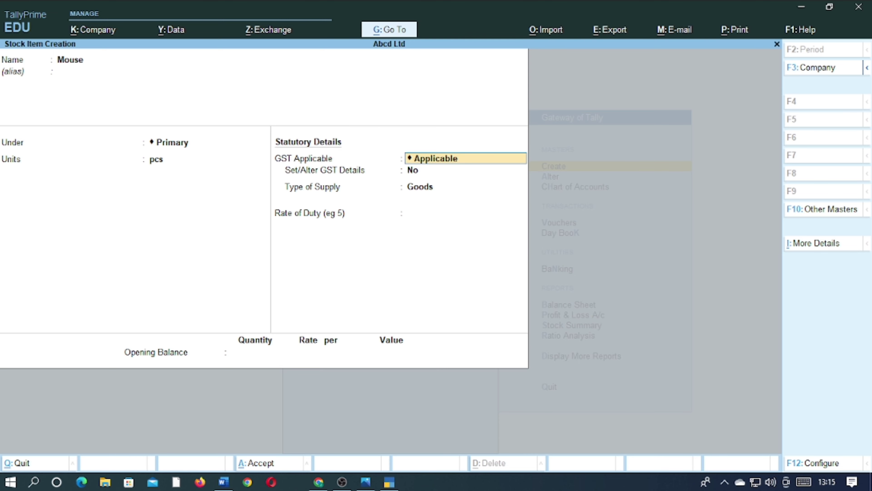
key("ctrl")
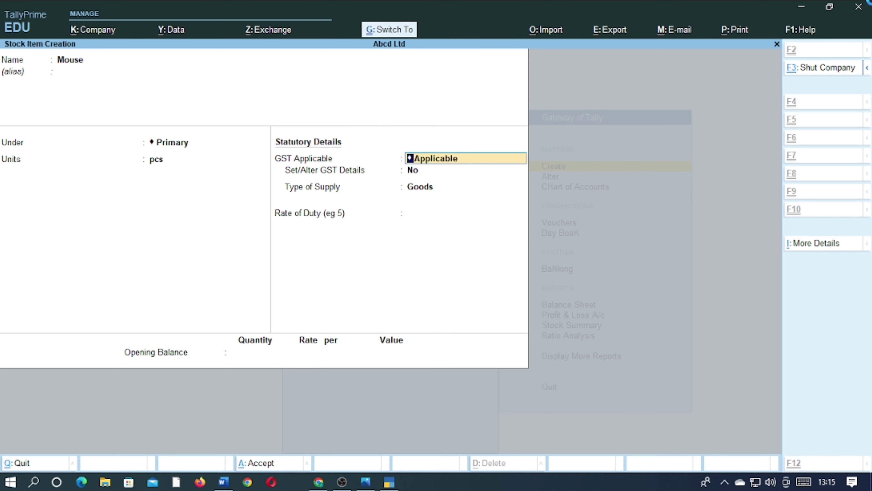
key("ctrl+a")
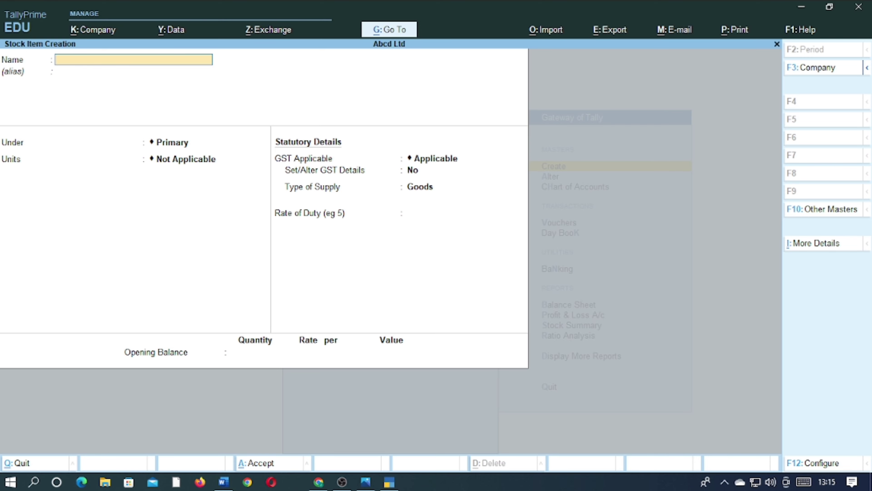
key("Escape")
key("Escape")
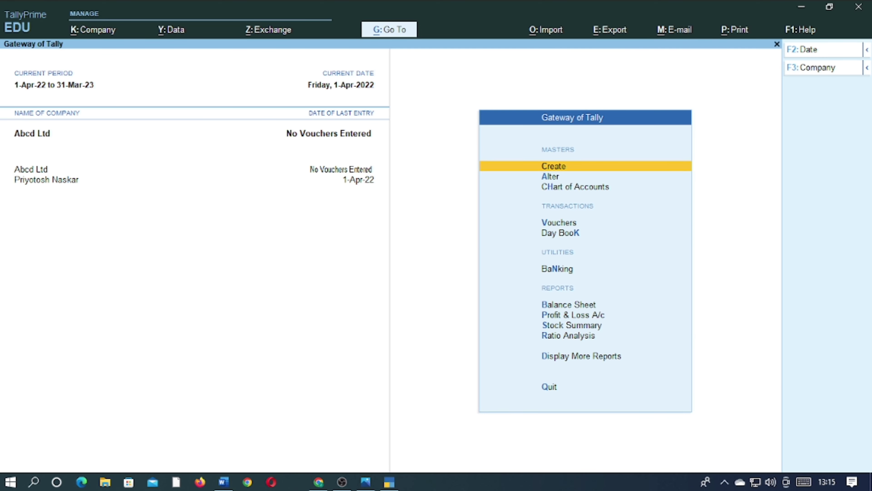
Start a purchase voucher with supplier invoice number 1235, accepting the invoice date 1-Apr-22
key("Down")
key("Down")
key("Down")
key("Up")
key("Down")
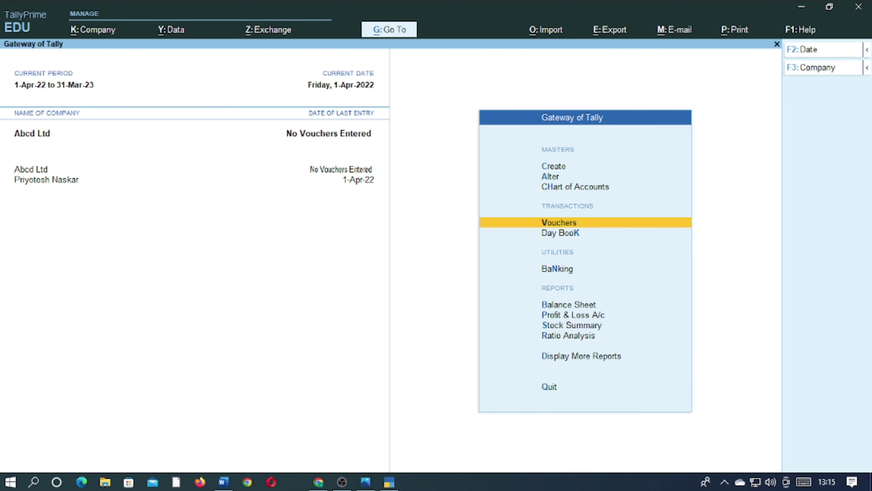
key("Return")
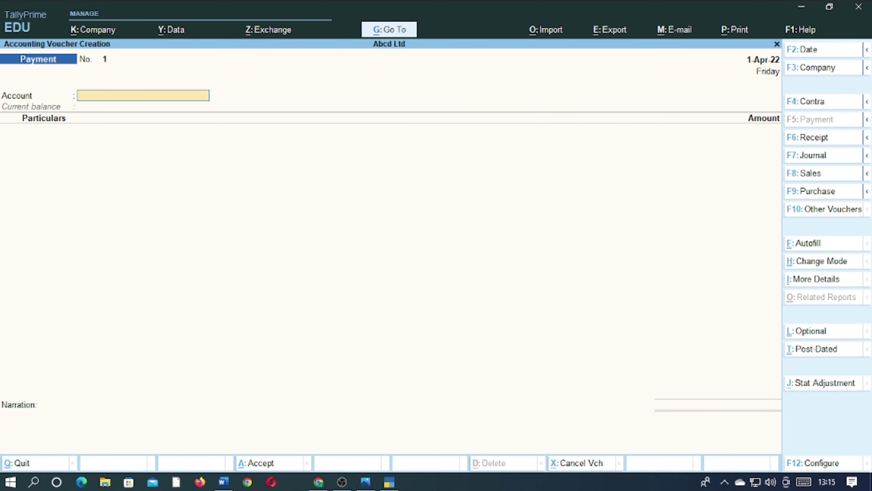
left_click(831, 192)
type("1235")
key("Return")
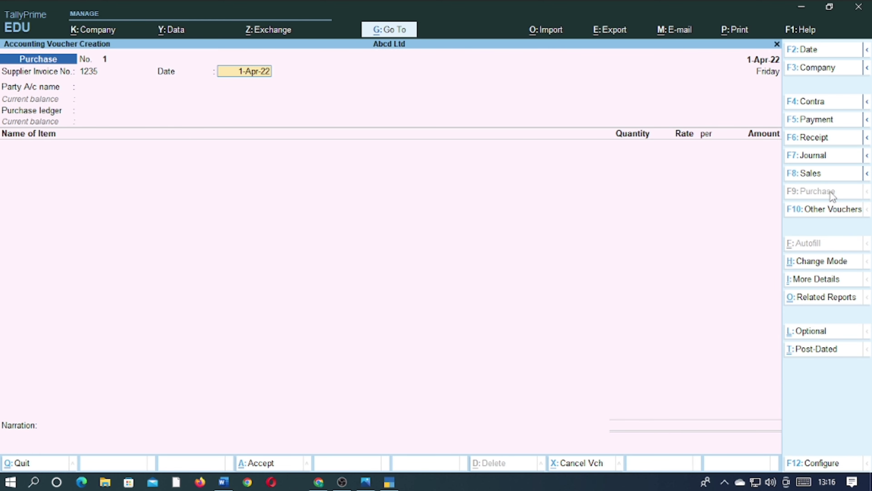
key("Return")
Choose the supplier's ledger as the purchase voucher's party account and leave all receipt details blank
key("Down")
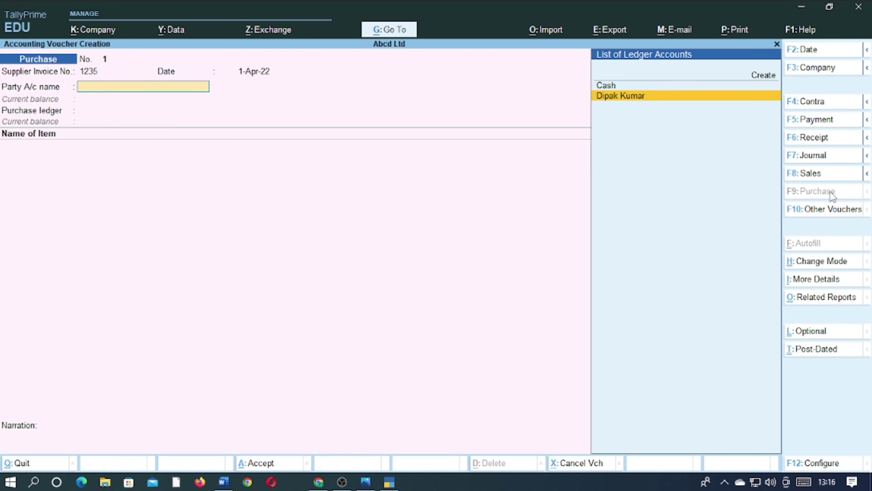
key("Return")
key("Return")
key("Return")
key("Return")
key("Return")
key("Return")
key("Return")
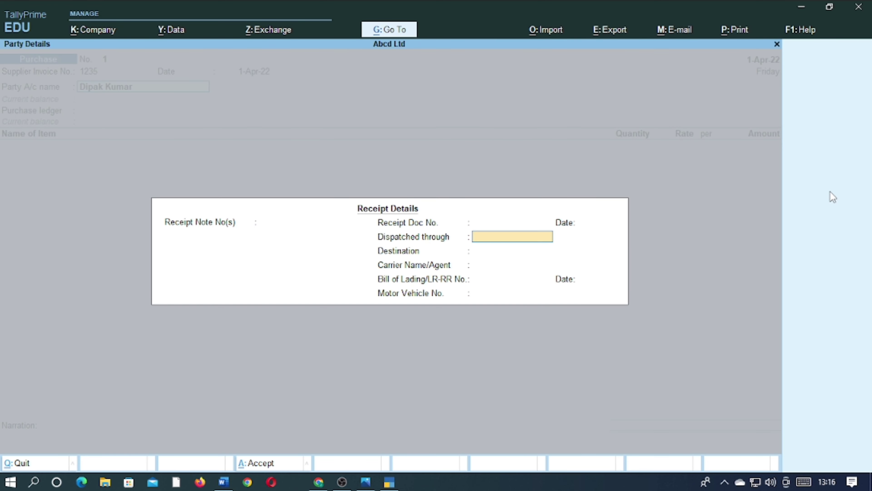
key("Return")
key("Return")
key("Return")
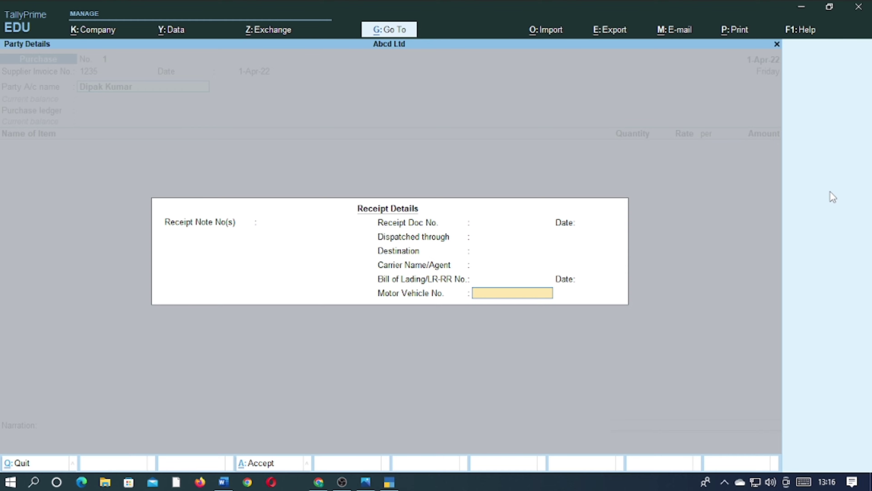
Accept the default party details without an address or GSTIN and use PURCHASES A/C as the purchase ledger
key("Return")
key("Return")
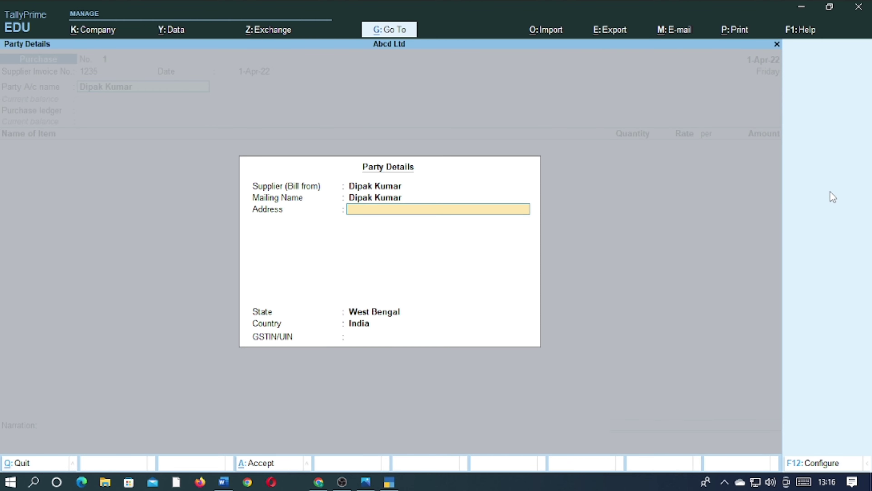
key("Return")
key("Return")
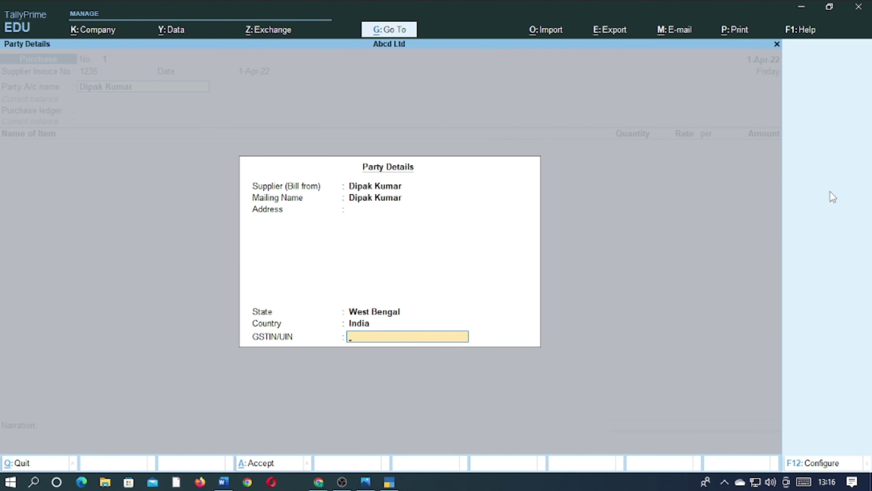
key("Return")
Enter the item Mouse in the purchase voucher with a quantity of 10 pcs at a rate of 100 per piece
key("Return")
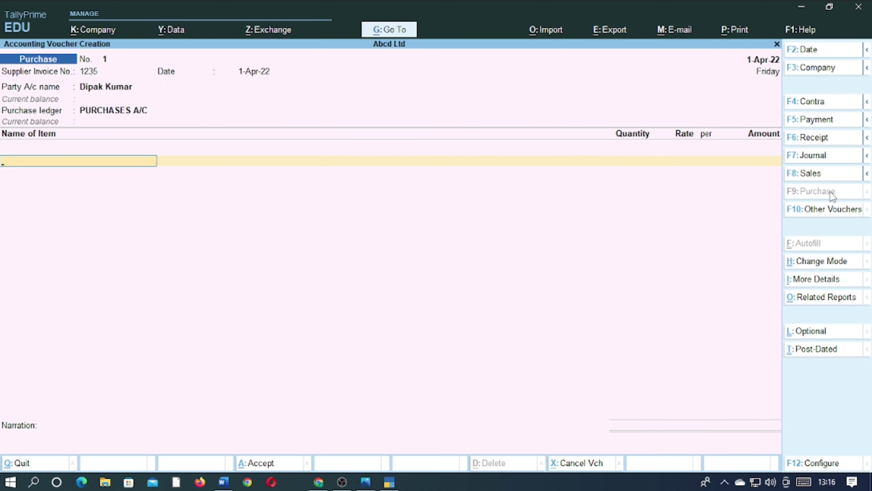
type("M")
key("Return")
type("10")
key("Return")
type("100")
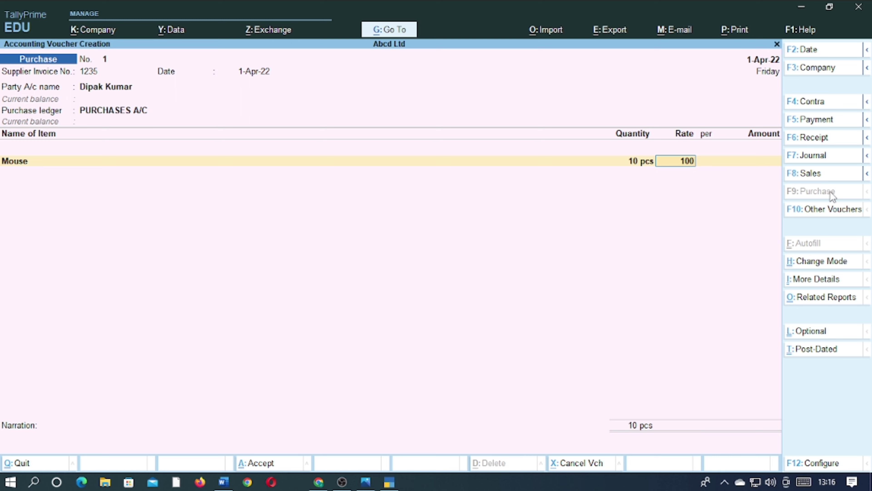
key("Return")
key("Return")
key("Return")
key("Return")
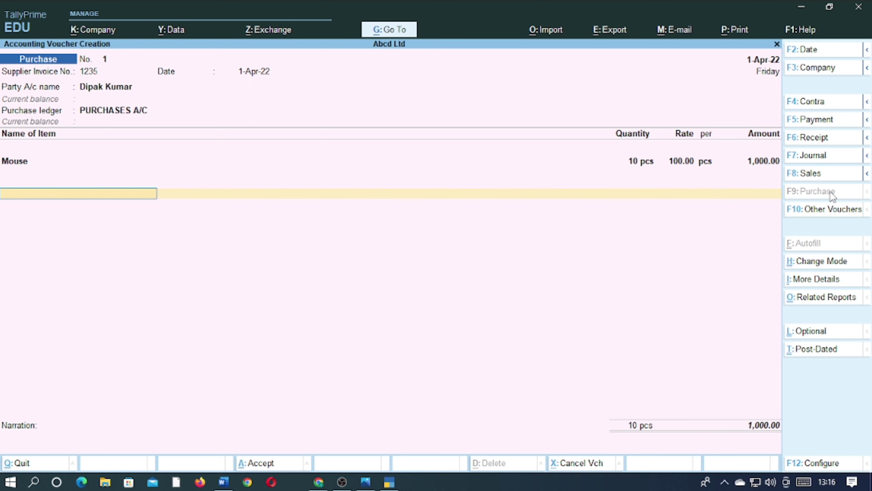
End the item list, accept New Ref 1235 as the bill reference, save the purchase voucher without narration and return to the Gateway of Tally
key("Return")
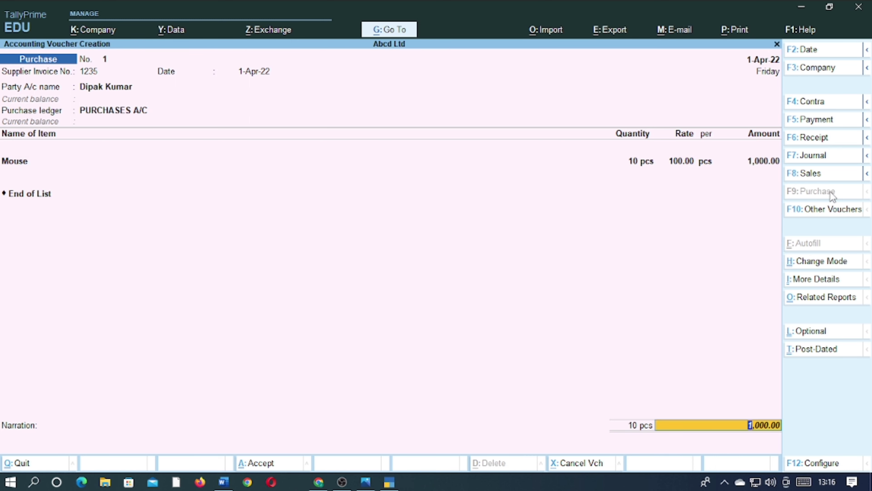
key("Return")
key("Return")
key("Return")
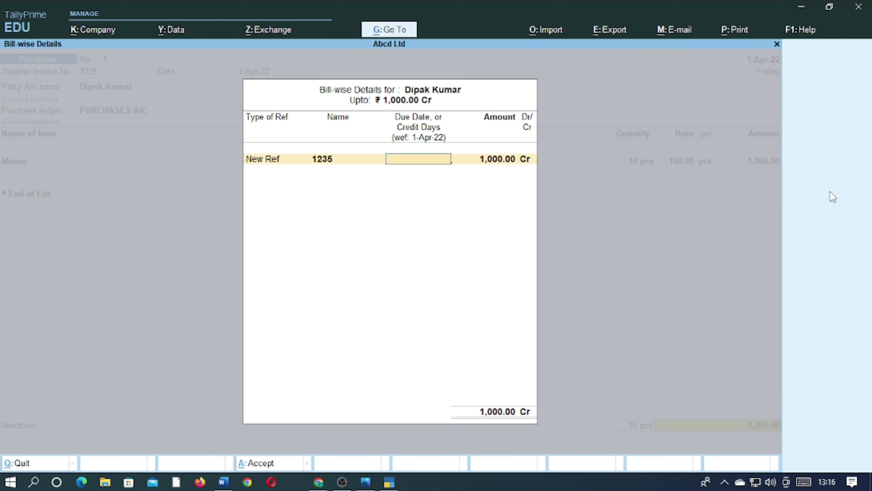
key("Return")
key("Return")
key("Return")
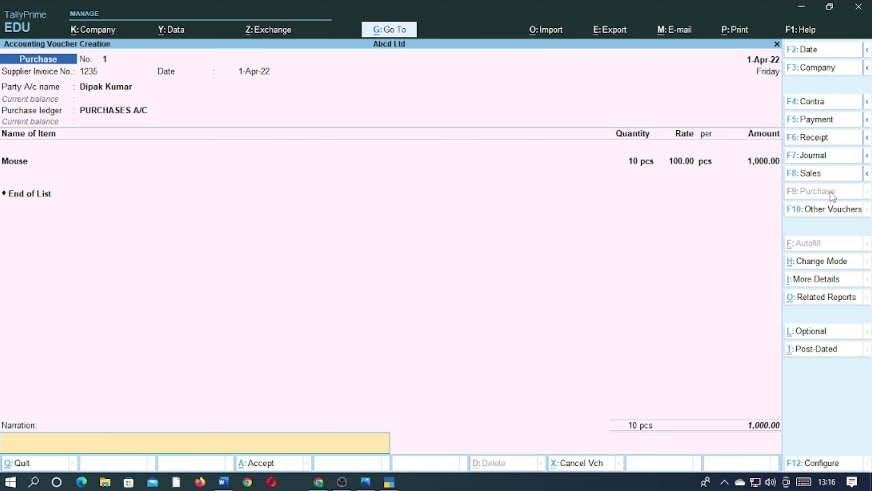
key("Return")
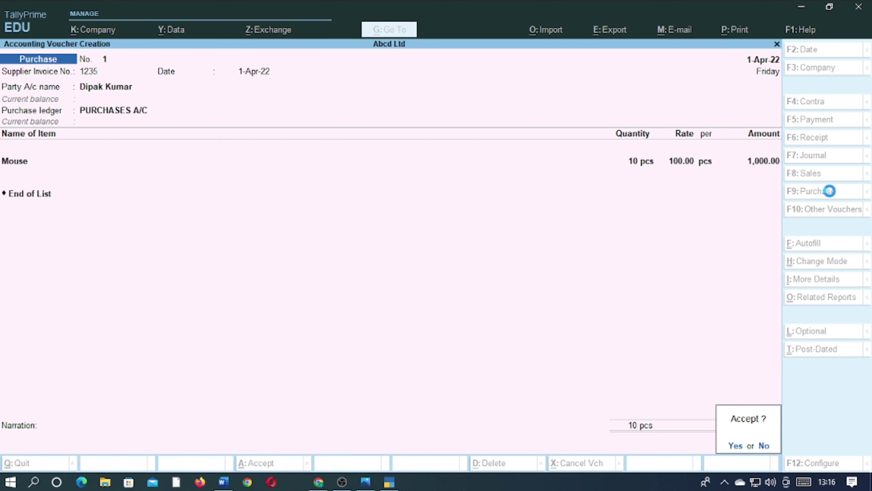
key("Return")
key("Escape")
key("Return")
Open voucher entry again from the Gateway of Tally
key("Down")
key("Down")
key("Down")
key("Down")
key("Down")
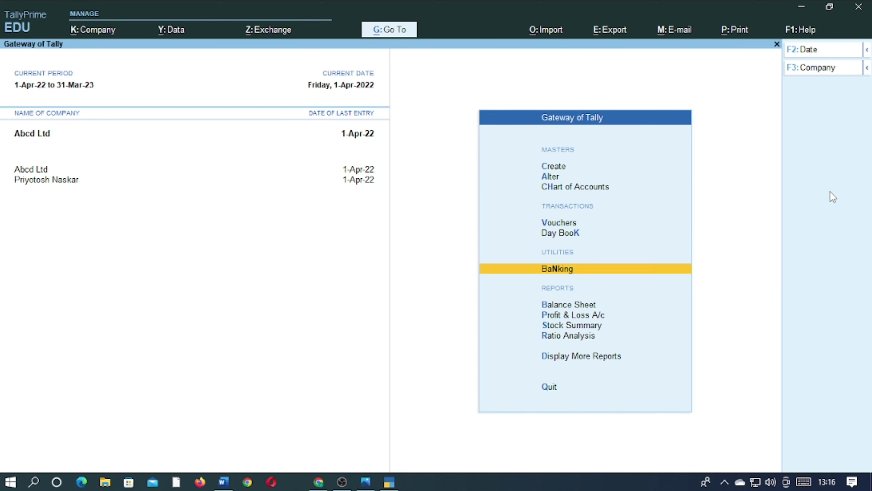
key("Return")
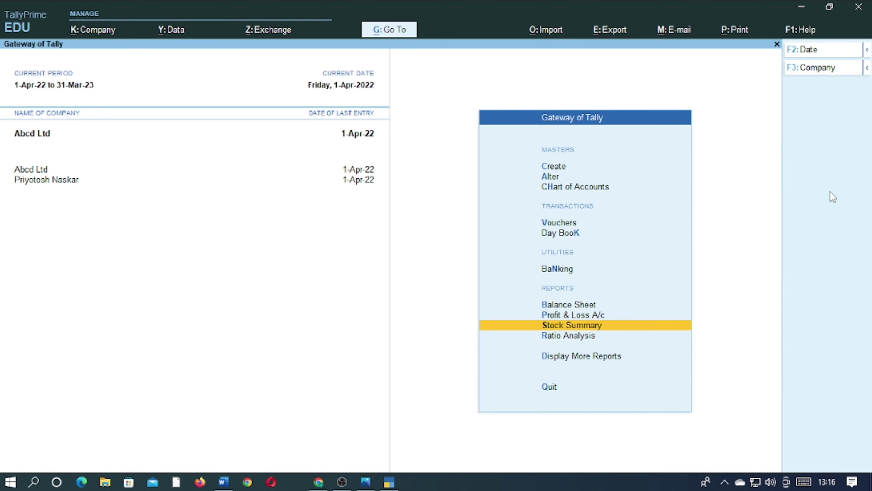
key("Up")
key("Up")
key("Up")
key("Up")
key("Up")
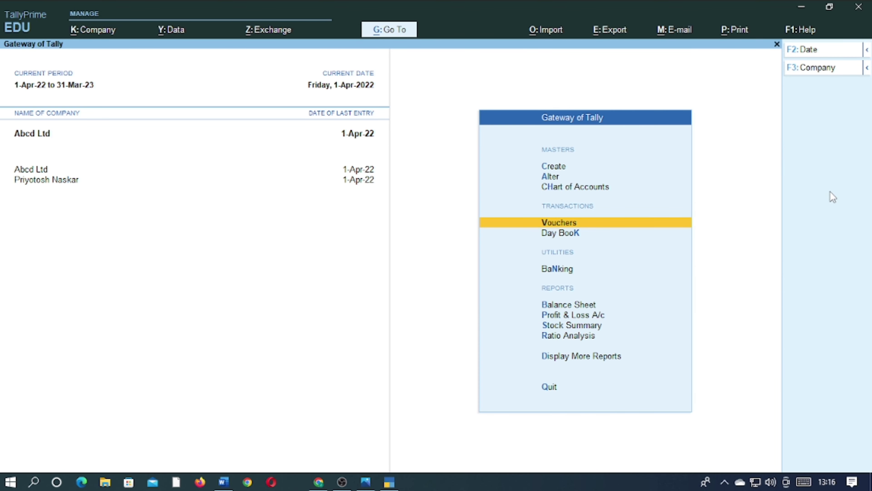
key("Return")
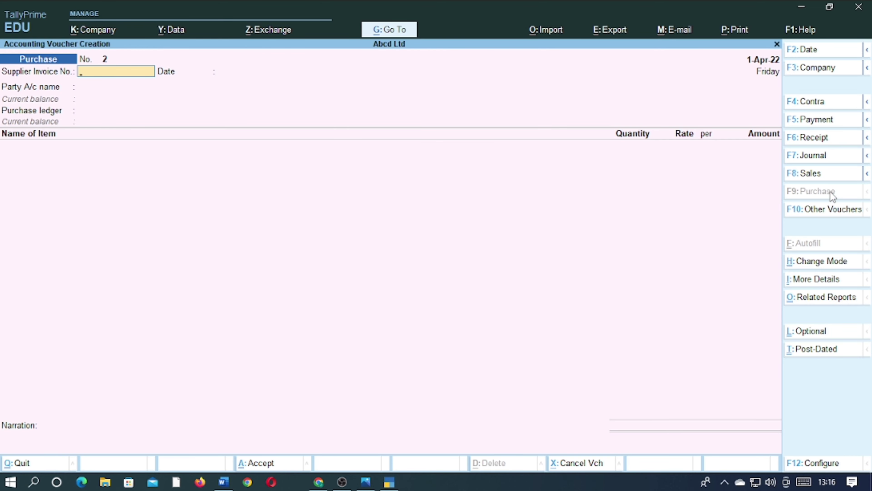
Open the list of other voucher types and show the inactive ones
left_click(826, 209)
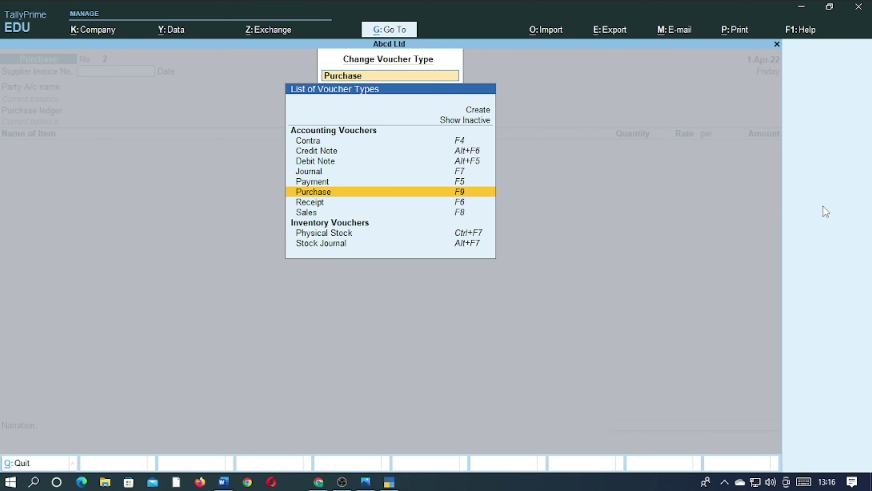
key("Up")
key("Up")
key("Up")
key("Up")
key("Up")
key("Up")
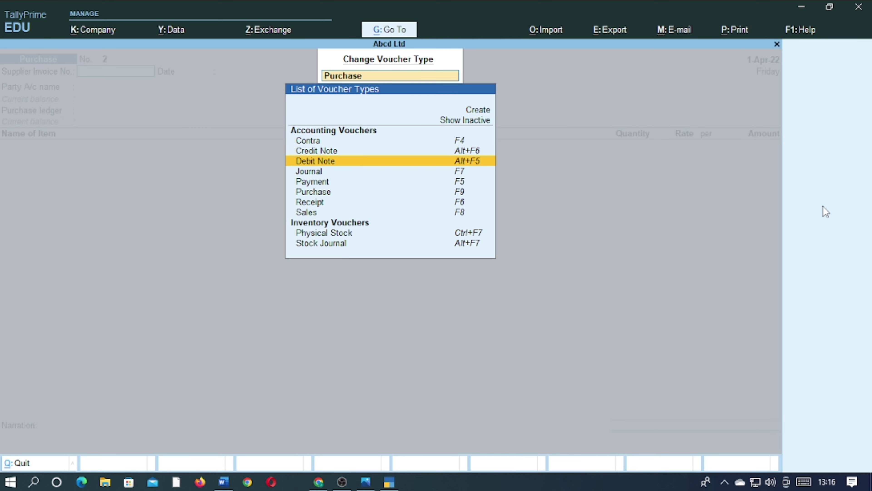
key("Up")
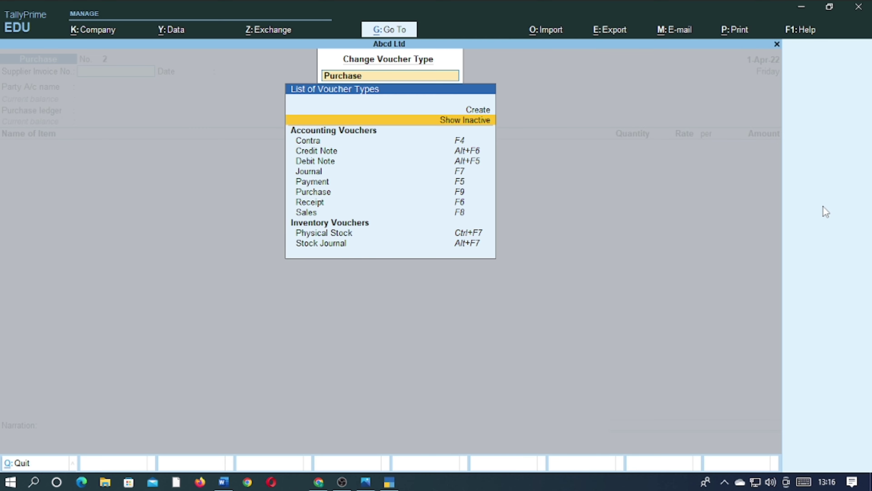
key("Return")
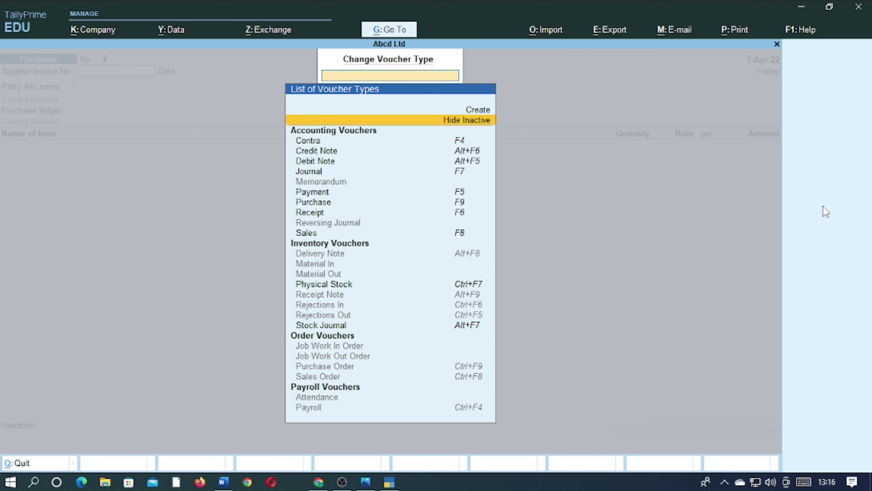
Select the Rejections In voucher type and activate it
key("Down")
key("Down")
key("Down")
key("Down")
key("Down")
key("Down")
key("Down")
key("Down")
key("Down")
key("Down")
key("Down")
key("Down")
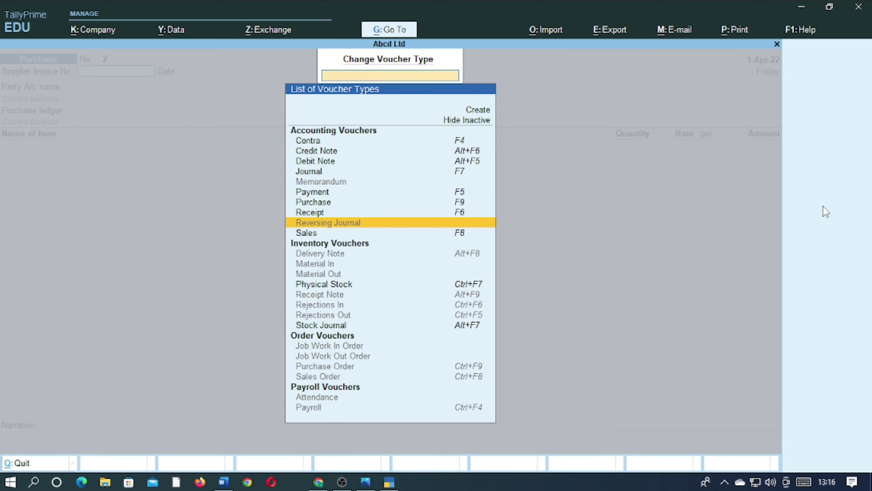
key("Down")
key("Down")
key("Down")
key("Down")
key("Down")
key("Down")
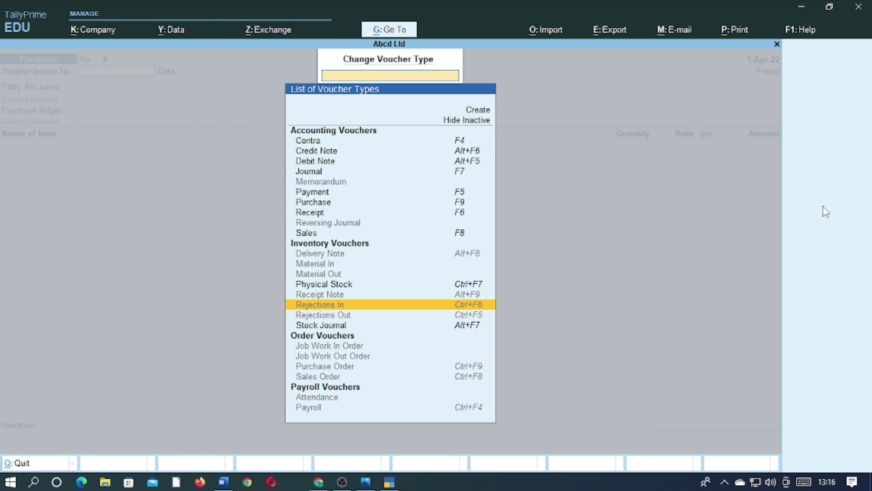
key("Return")
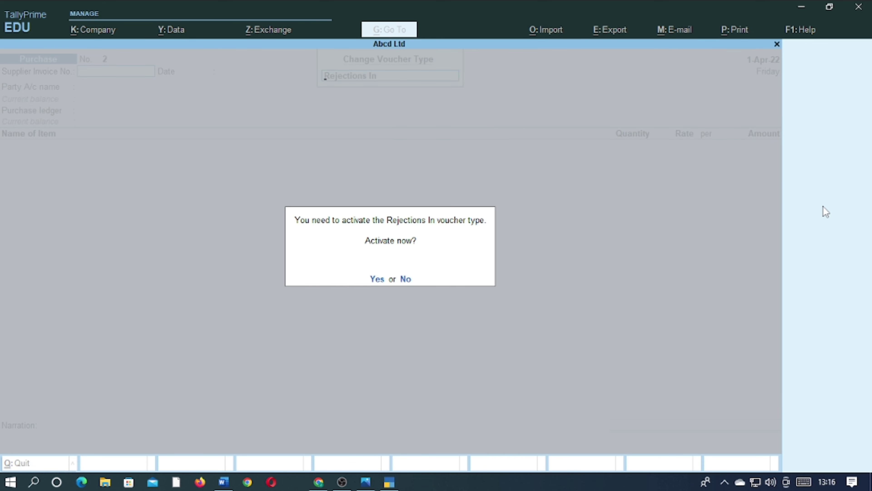
key("y")
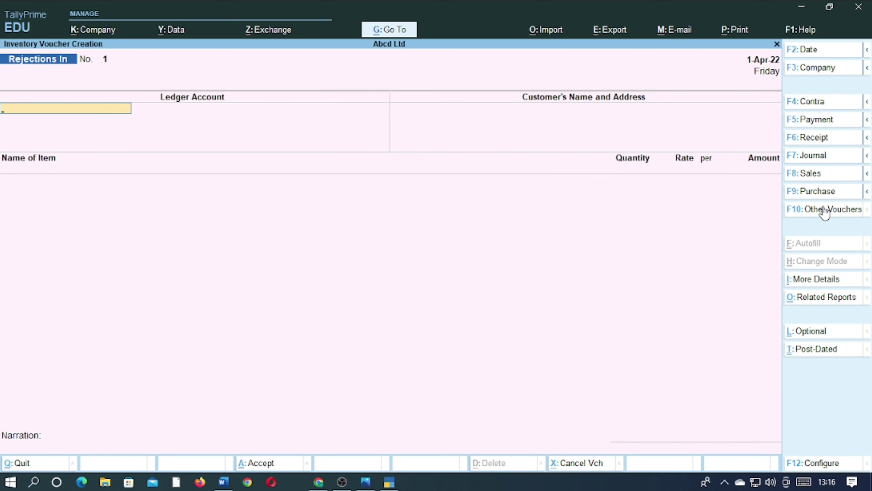
Show the inactive voucher types again, then select Rejections Out and activate it
left_click(824, 209)
key("Up")
key("Up")
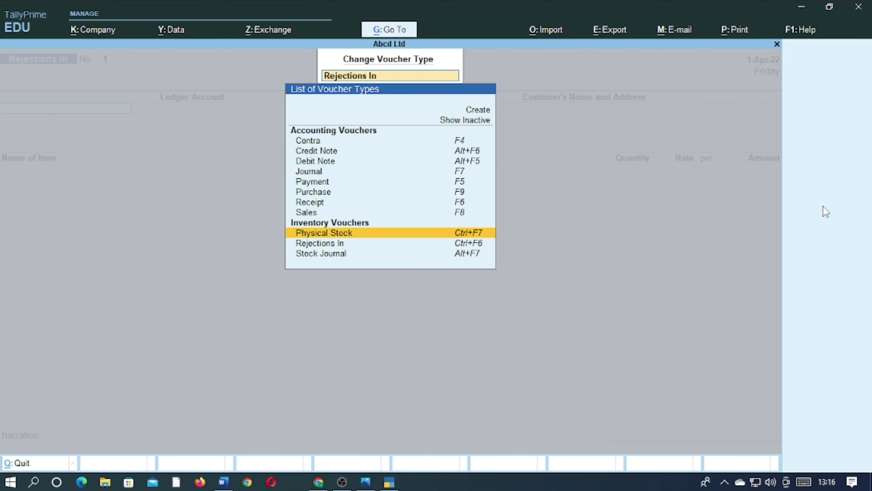
key("Up")
key("Up")
key("Up")
key("Up")
key("Up")
key("Up")
key("Up")
key("Up")
key("Up")
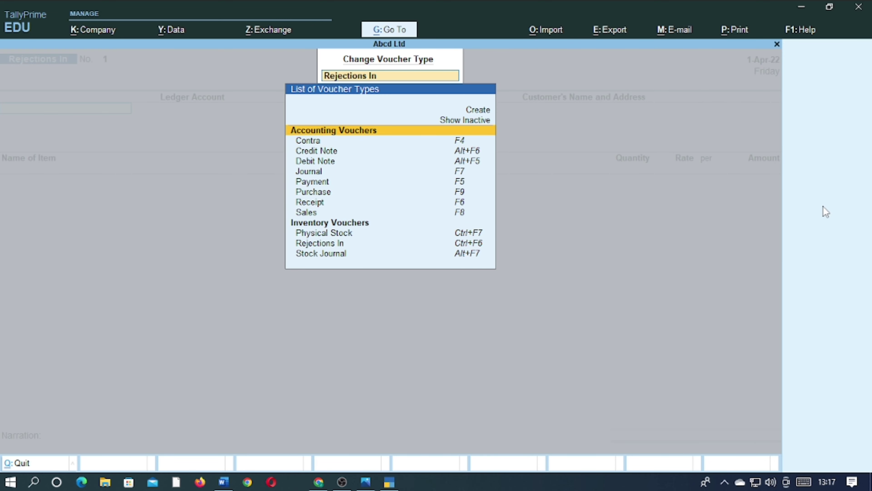
key("Return")
key("Down")
key("Down")
key("Down")
key("Down")
key("Down")
key("Down")
key("Down")
key("Down")
key("Down")
key("Down")
key("Down")
key("Down")
key("Down")
key("Down")
key("Down")
key("Down")
key("Down")
key("Down")
key("Down")
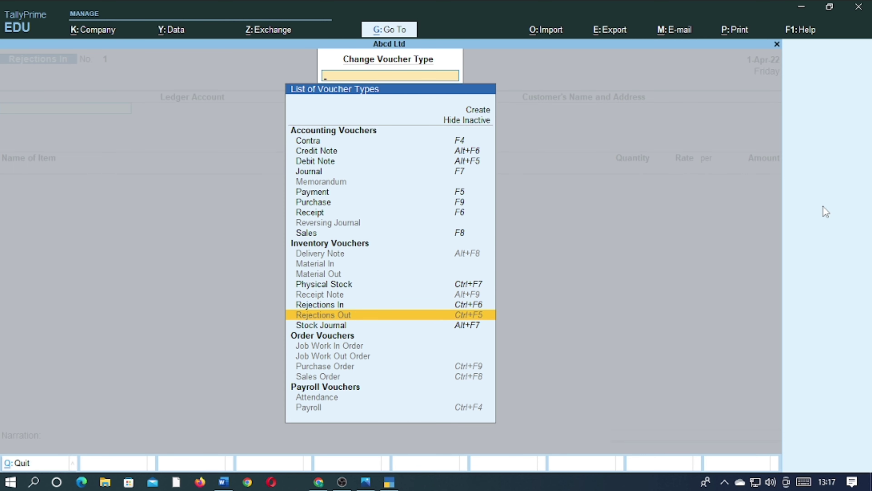
key("Return")
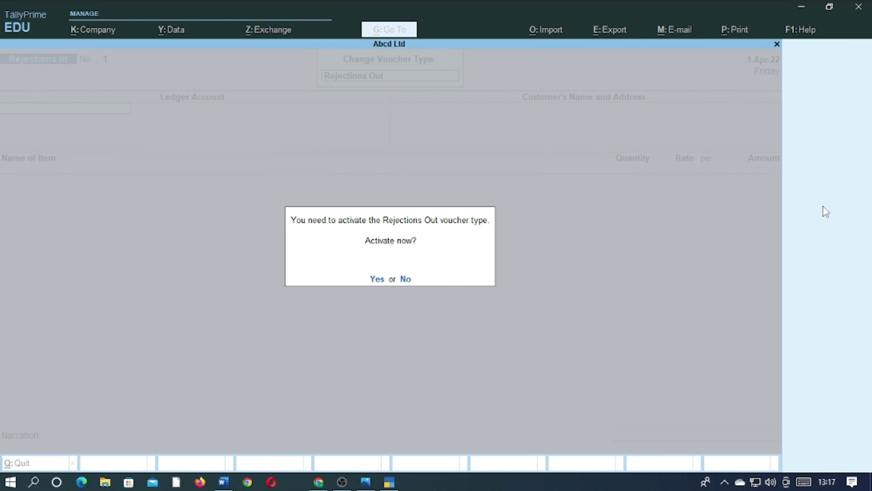
key("Return")
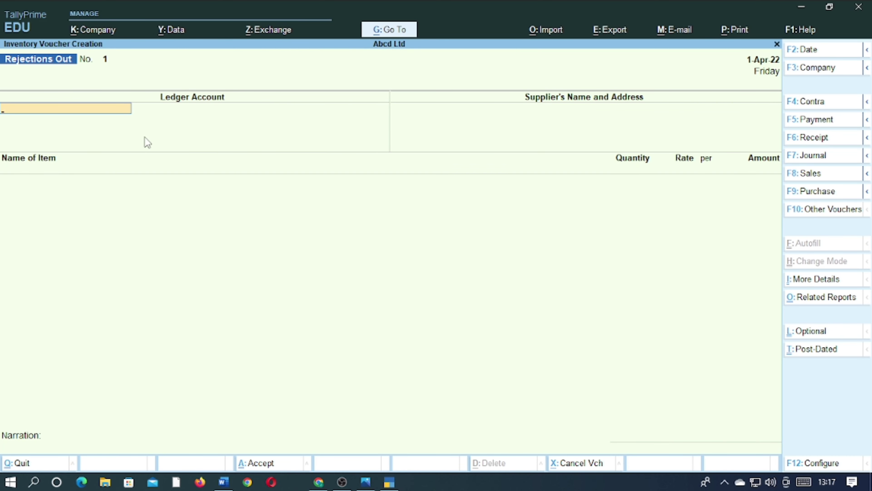
Choose the supplier's ledger account in the Rejections Out voucher and accept the supplier's name with a blank address
key("space")
key("Down")
key("Down")
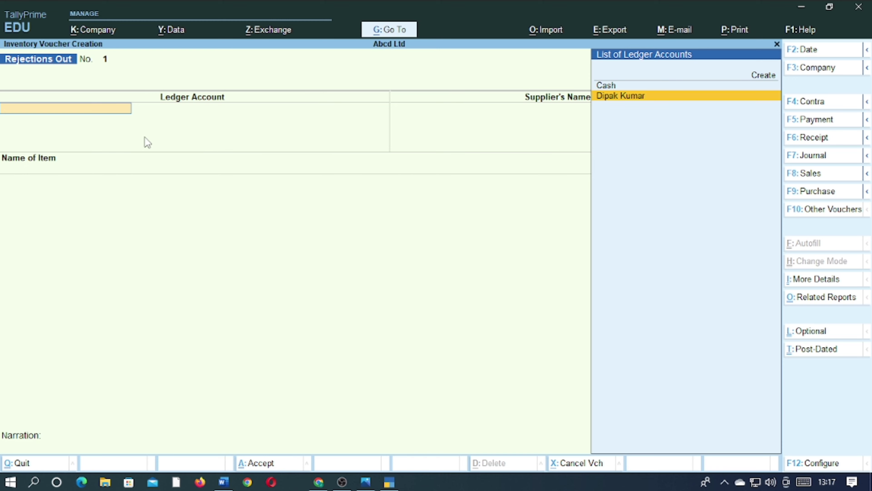
key("Return")
key("Return")
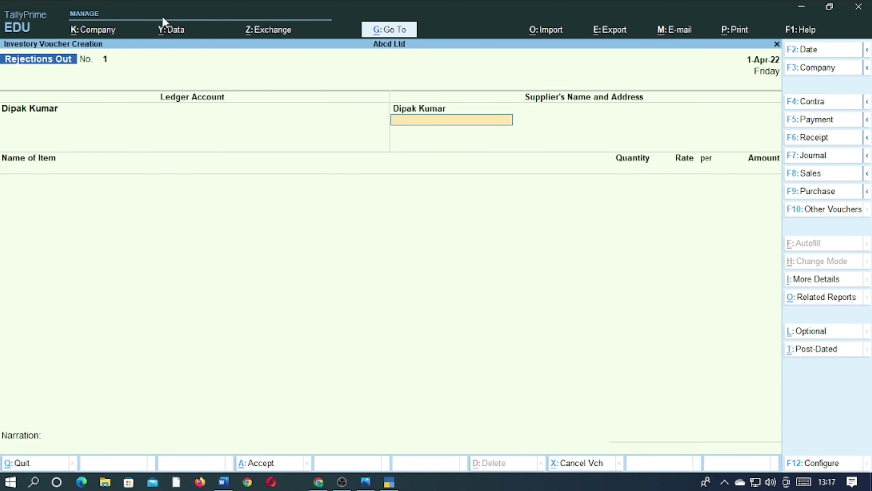
key("Return")
Add the Mouse item to the Rejections Out voucher against tracking number 1, with 3 pcs at the rate of 100.00
type("M")
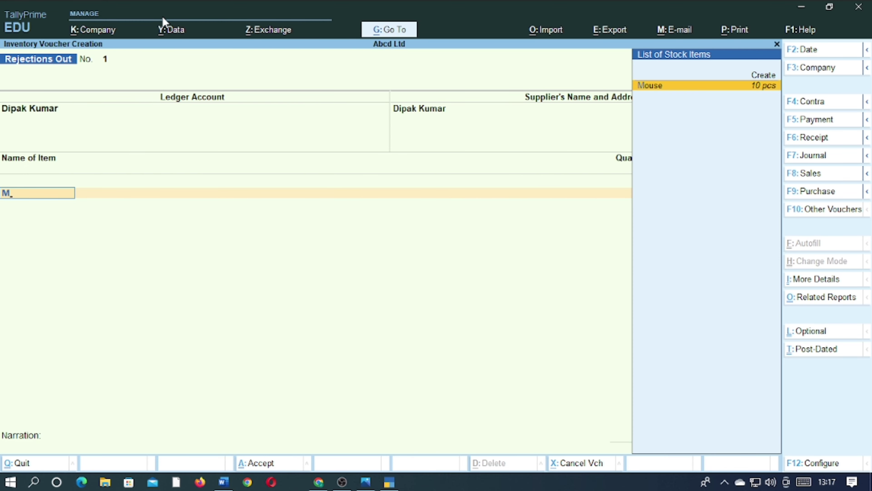
key("Return")
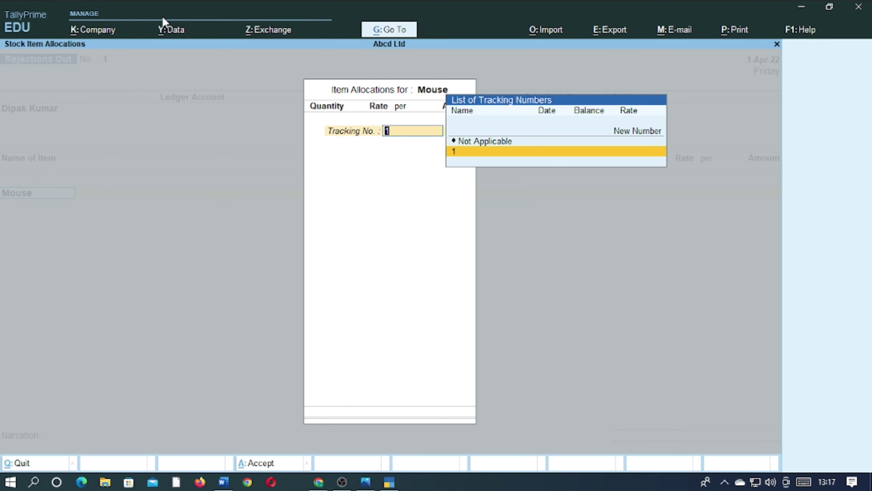
key("Return")
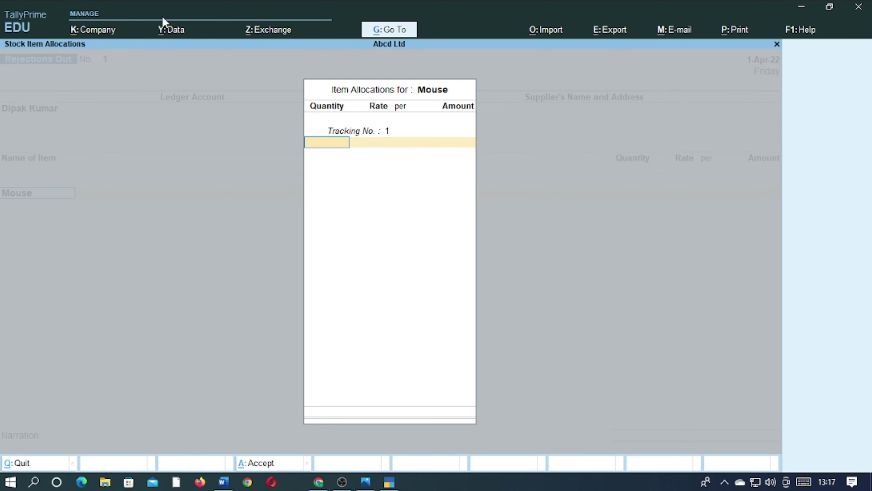
type("3")
key("Return")
Finish the item allocation and save the Rejections Out voucher with a blank narration
key("Return")
key("Return")
key("Return")
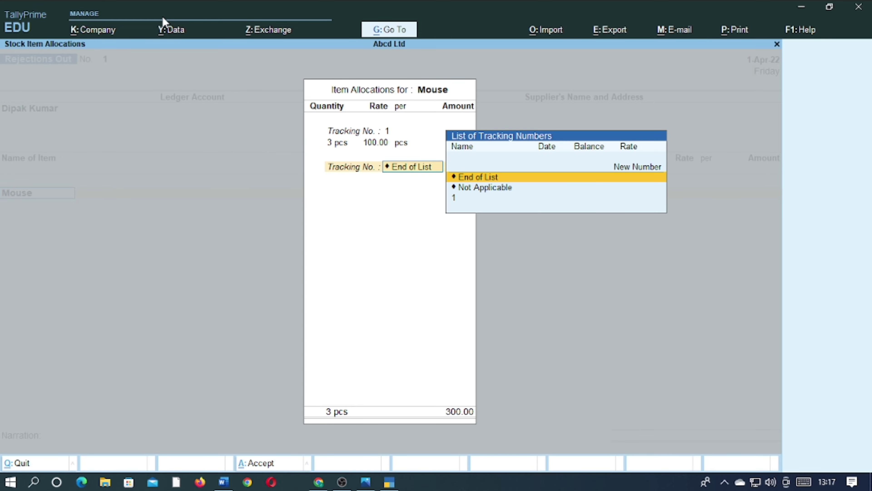
key("Return")
key("Return")
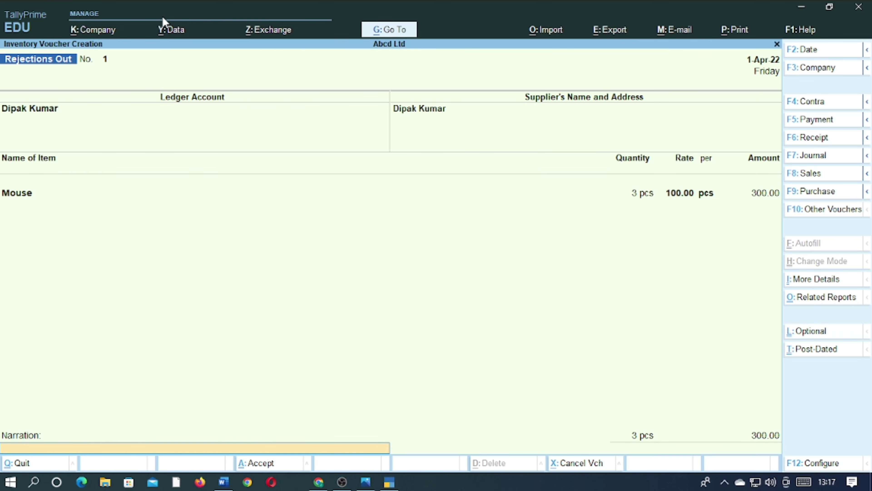
key("Return")
key("Return")
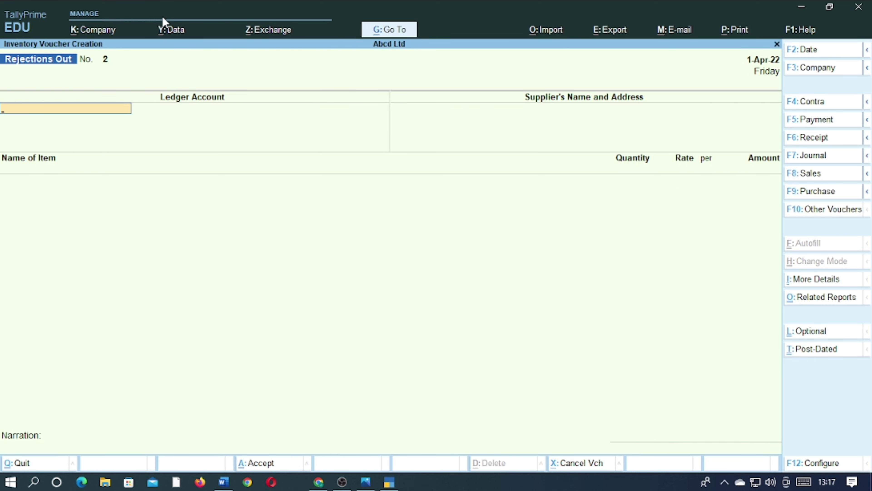
Leave voucher entry and check the closing stock of Mouse in the Stock Summary report, then close the report
key("Escape")
key("Return")
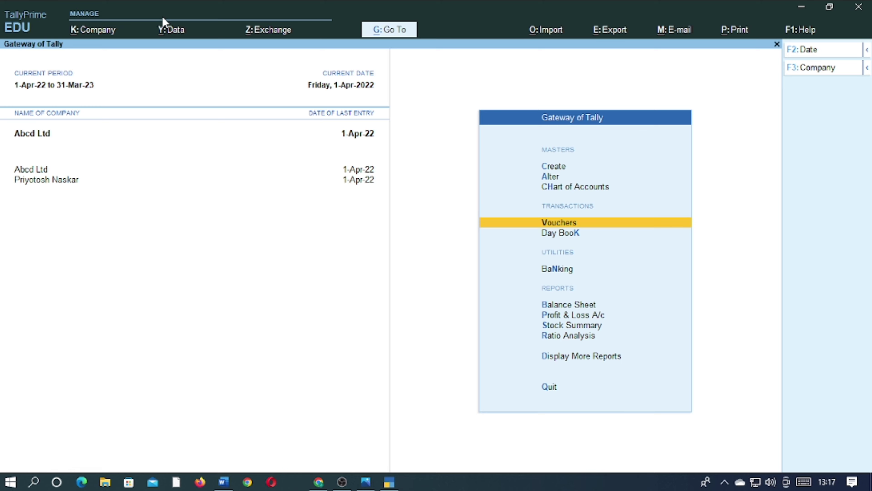
key("Down")
key("Down")
key("Down")
key("Down")
key("Down")
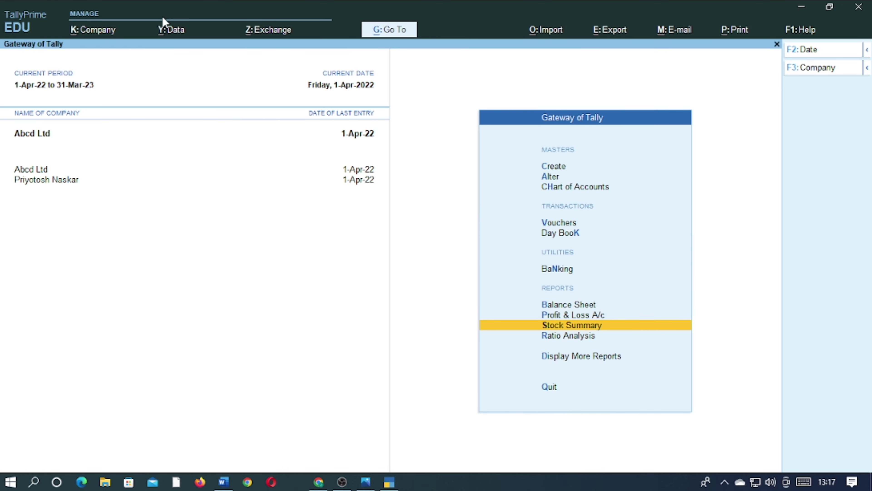
key("Return")
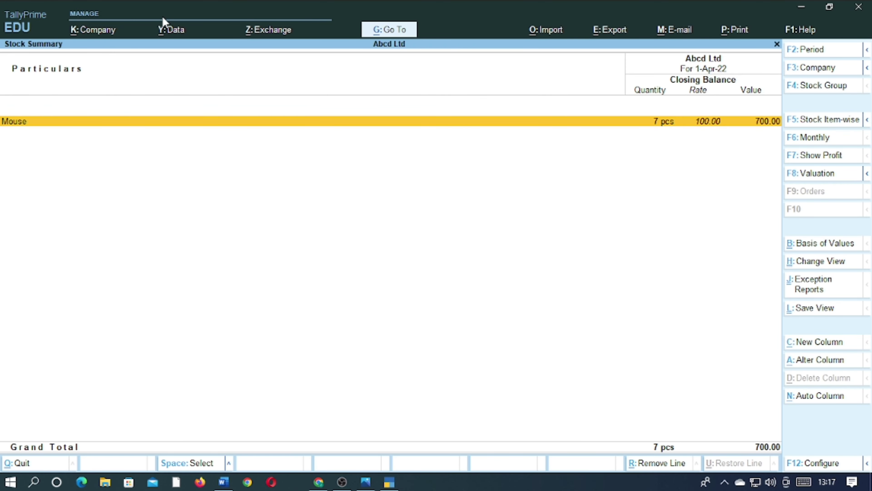
key("Escape")
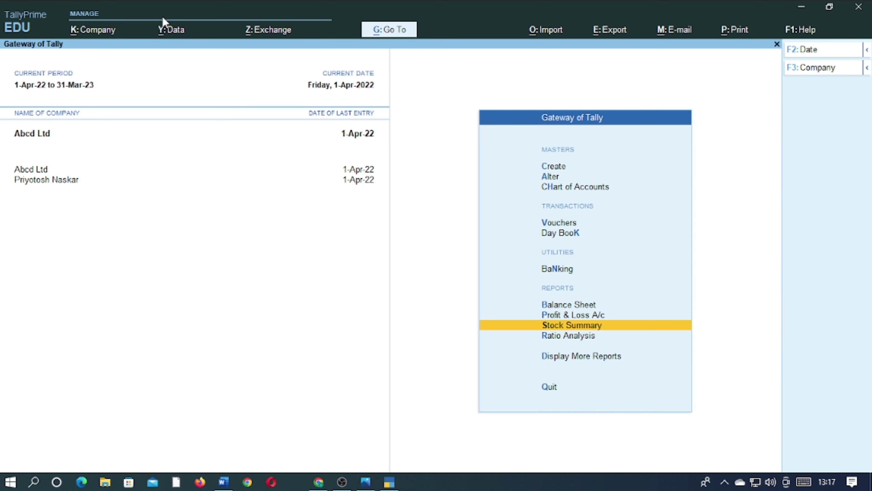
Reopen voucher entry and change the voucher type to Rejections In
key("Up")
key("Up")
key("Up")
key("Up")
key("Up")
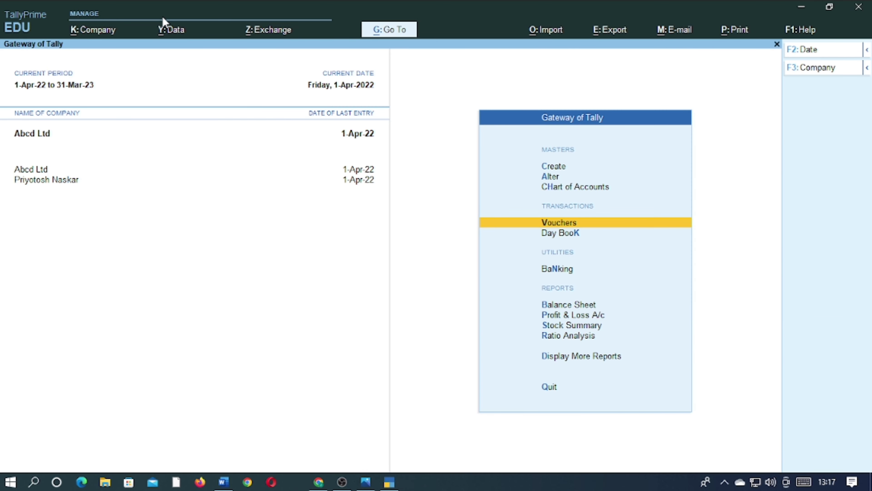
key("Return")
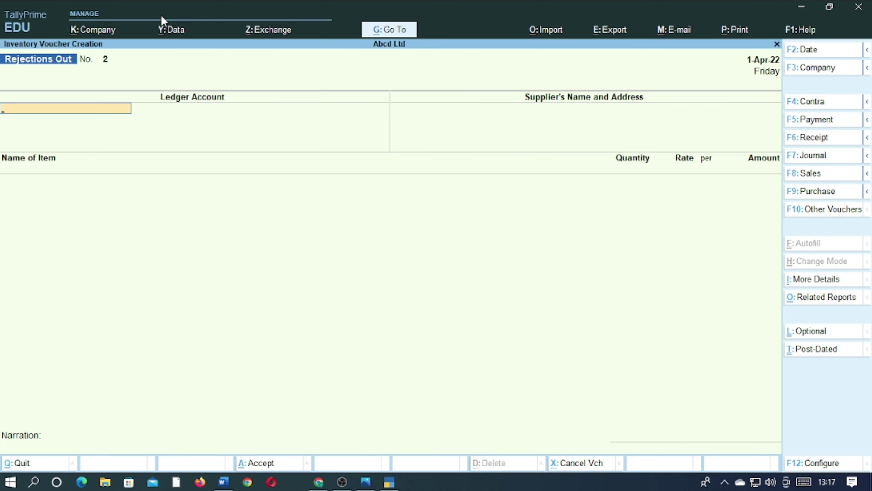
left_click(815, 212)
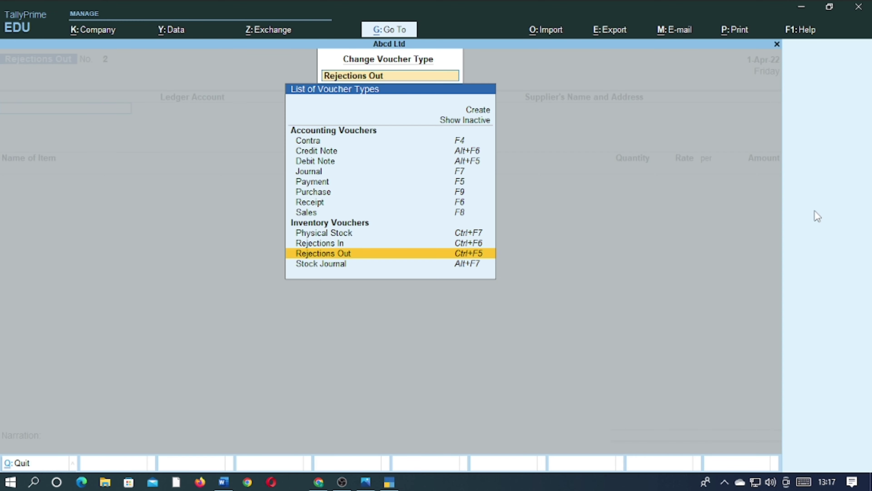
key("Up")
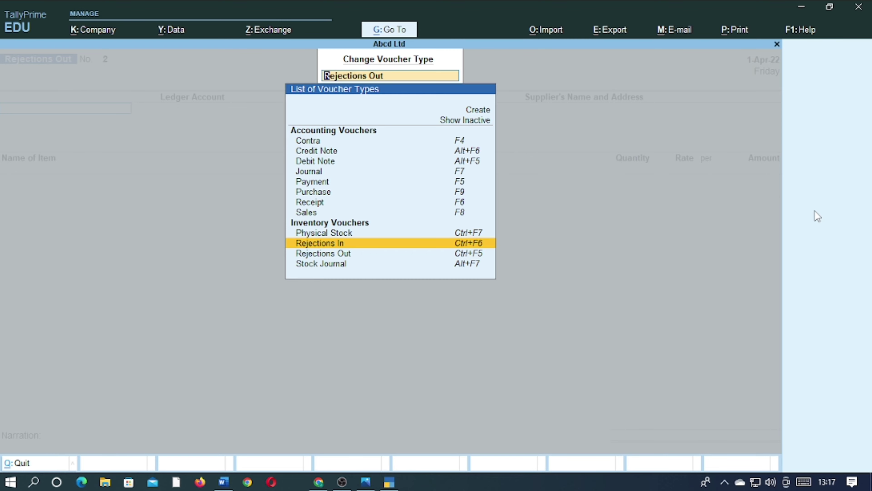
key("Return")
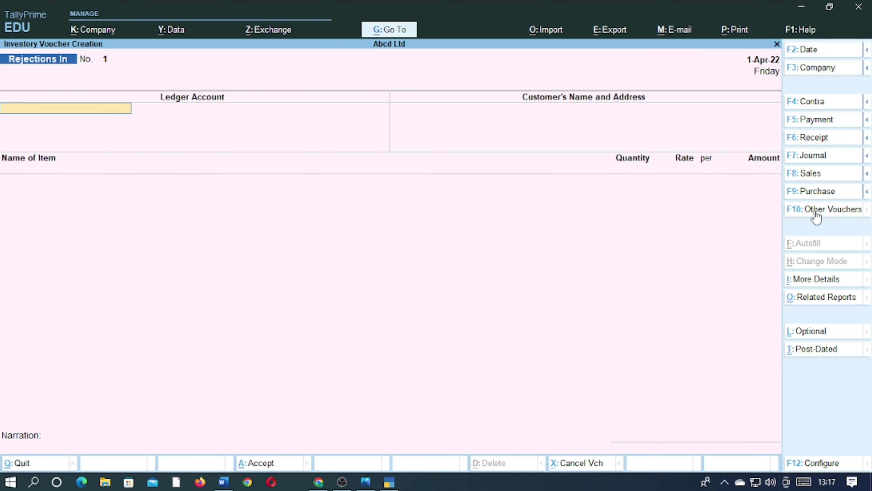
Choose the party's ledger account in the Rejections In voucher and accept the customer's name with a blank address
type("D")
key("Return")
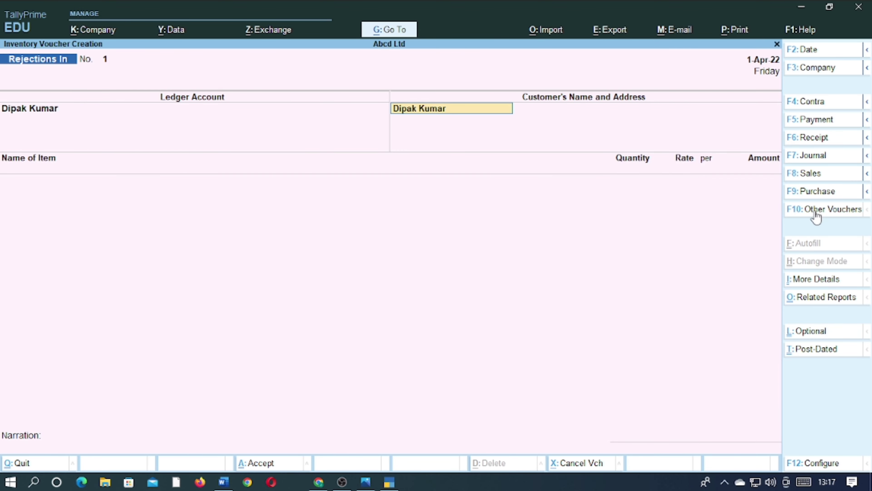
key("Return")
Add the Mouse item to the Rejections In voucher against tracking number 1, with 3 pcs at a rate of 100
key("Return")
type("M")
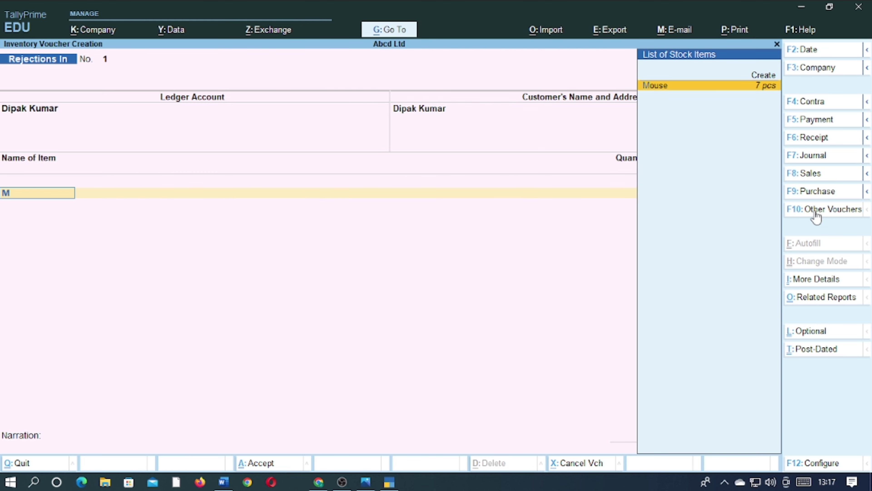
key("Return")
key("Return")
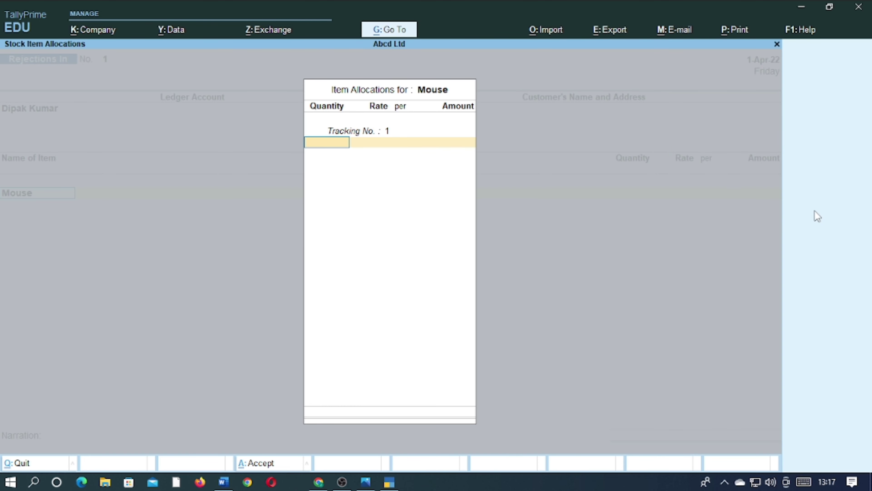
type("3")
key("Return")
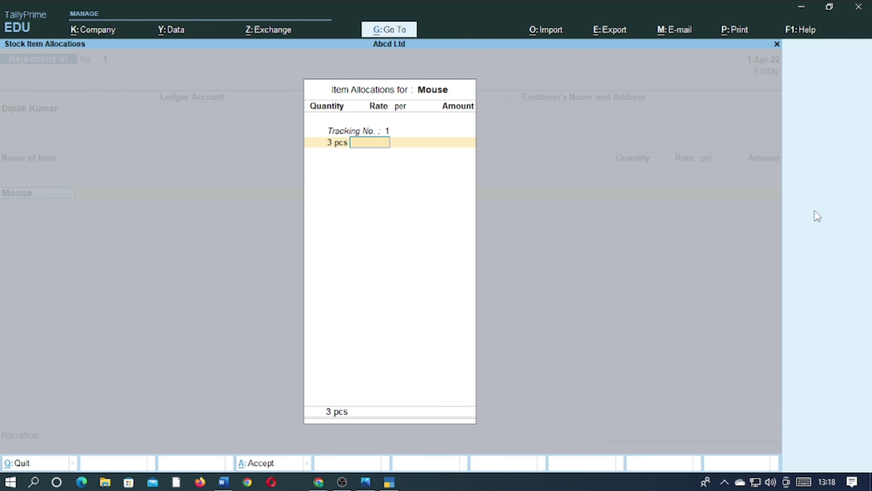
type("100")
key("Return")
key("Return")
key("Return")
key("Return")
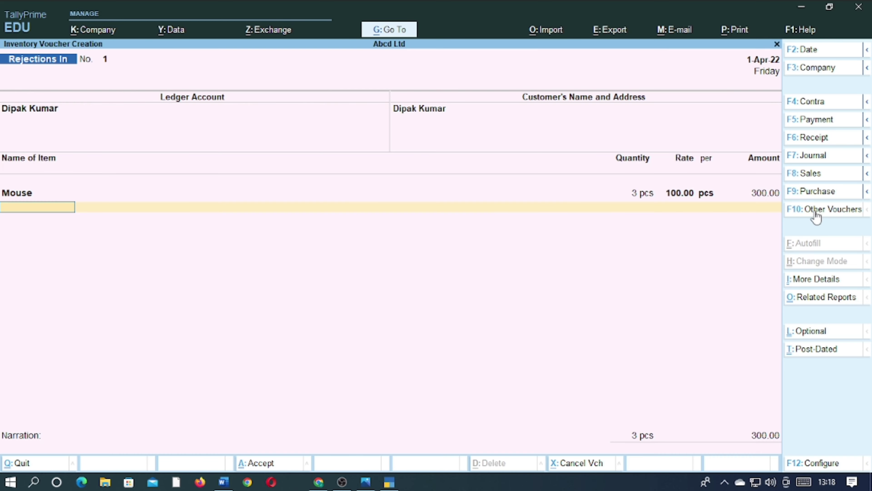
End the item list and save the Rejections In voucher with a blank narration
key("Return")
key("Return")
key("Return")
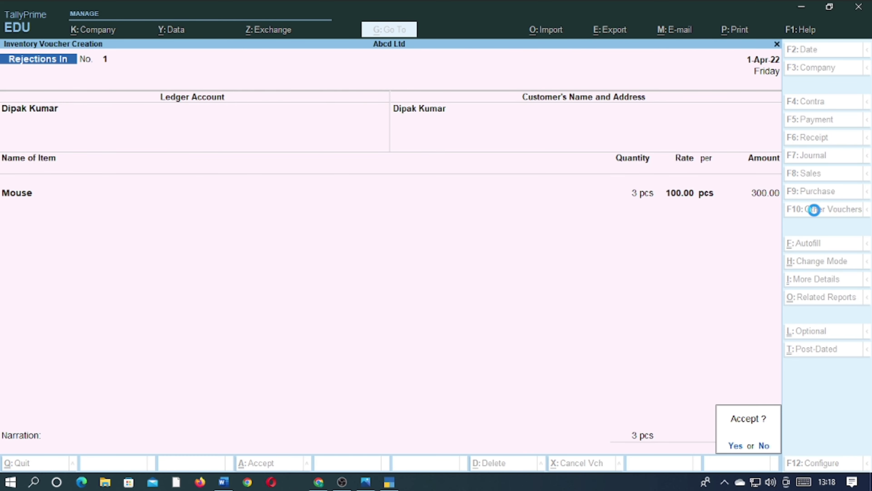
Leave the Rejections In voucher screen and open the Stock Summary to check the closing quantity of Mouse
key("Escape")
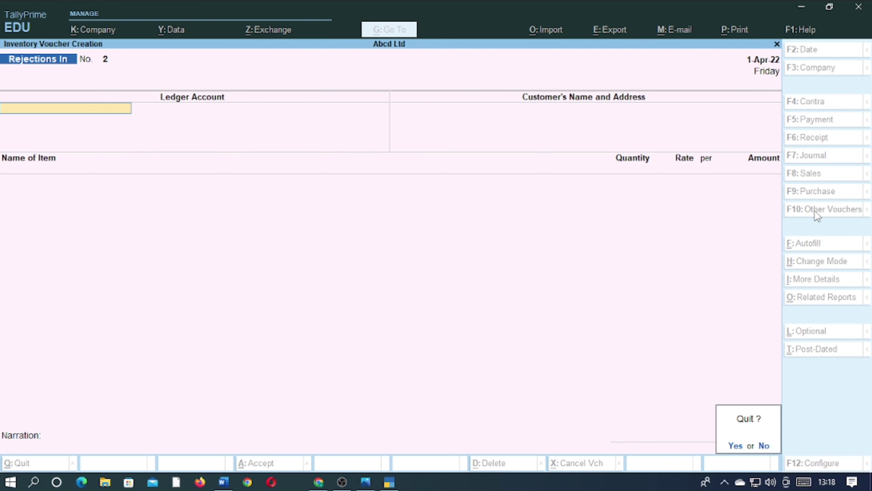
key("Return")
key("Down")
key("Down")
key("Down")
key("Down")
key("Down")
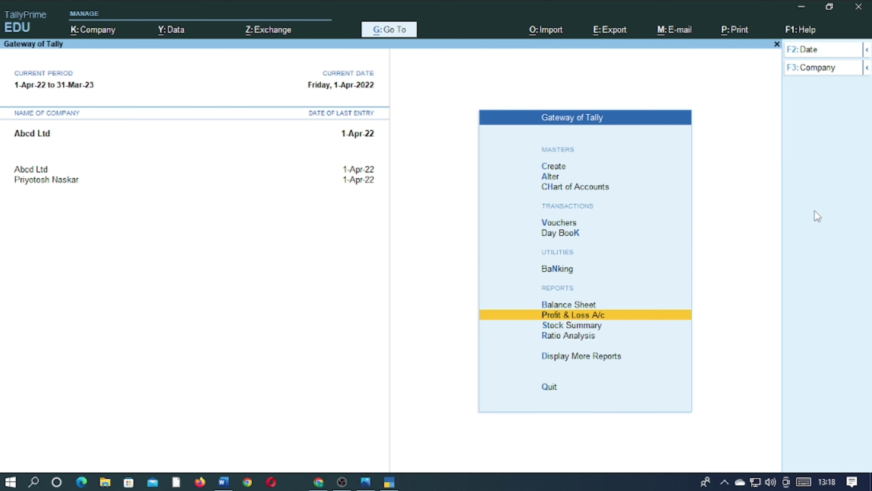
key("Return")
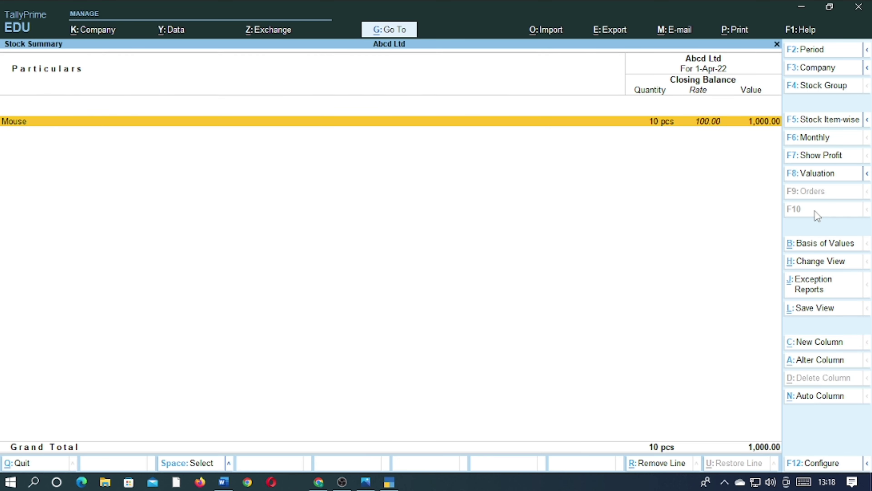